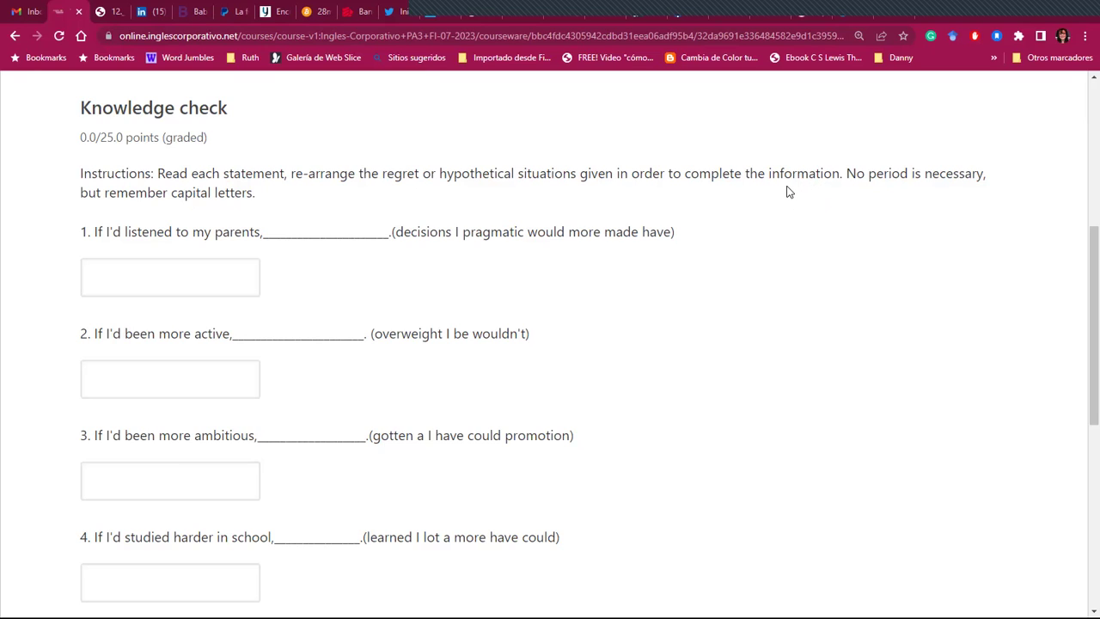
- Answer statement 1 of the knowledge check with "I would have made more pragmatic decisions"
{"action": "scroll", "coordinate": [786, 221], "scroll_direction": "down", "scroll_amount": 1}
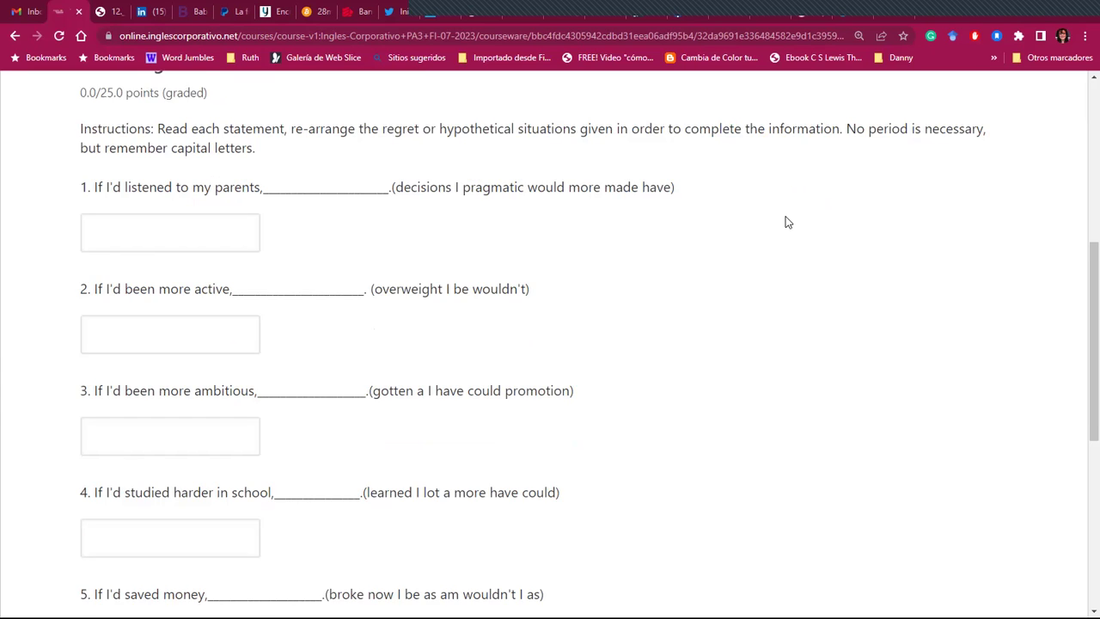
{"action": "scroll", "coordinate": [786, 221], "scroll_direction": "down", "scroll_amount": 1}
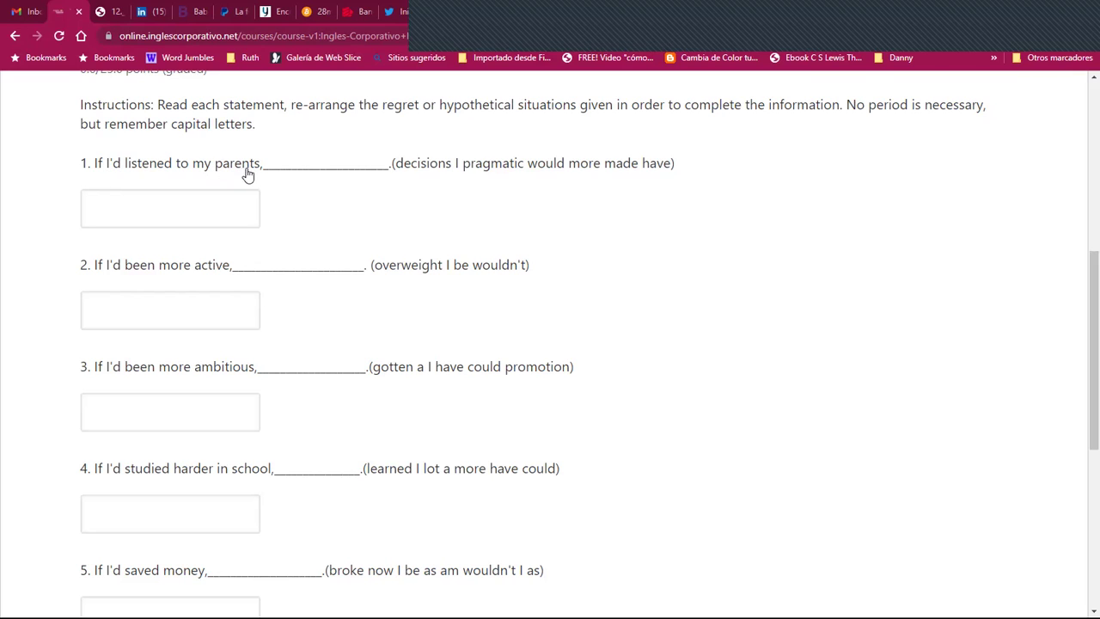
{"action": "left_click", "coordinate": [108, 216]}
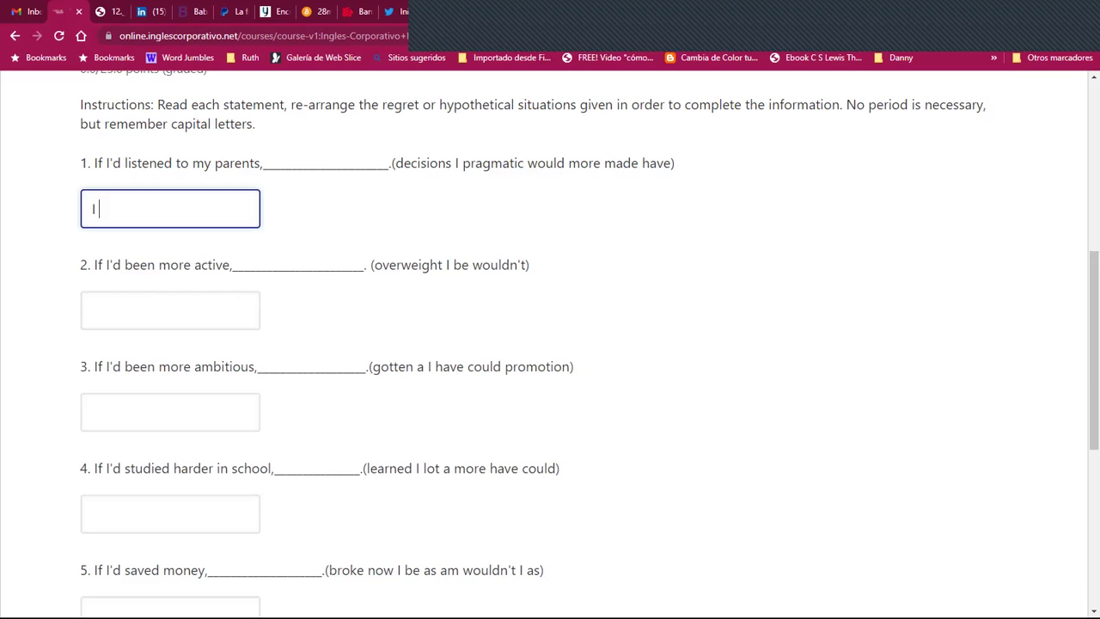
{"action": "type", "text": "I would have"}
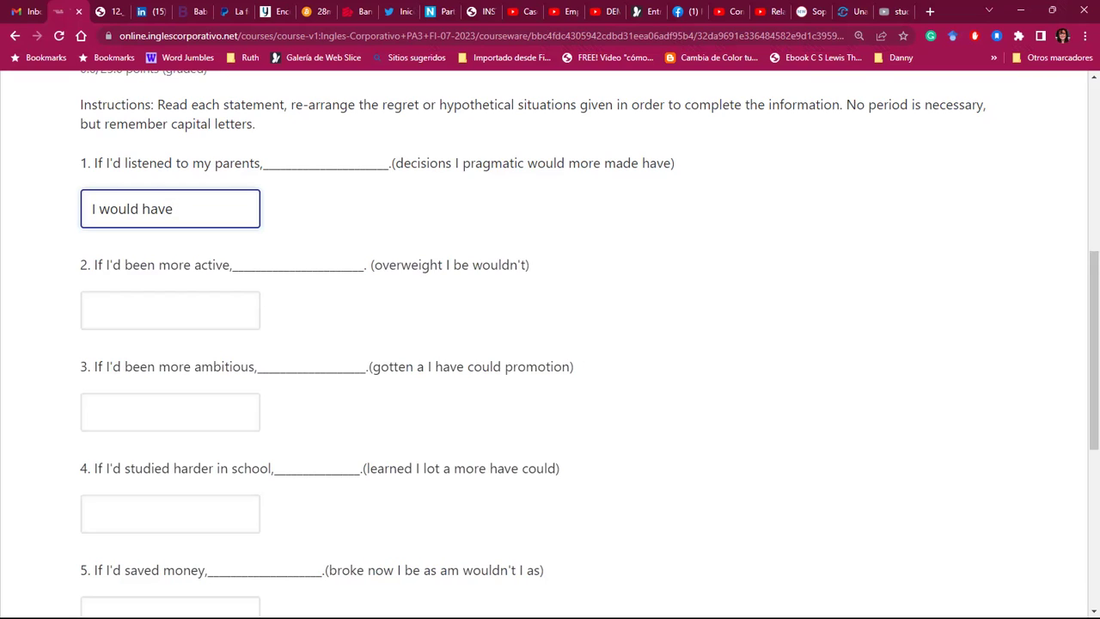
{"action": "type", "text": "made more pragmatic "}
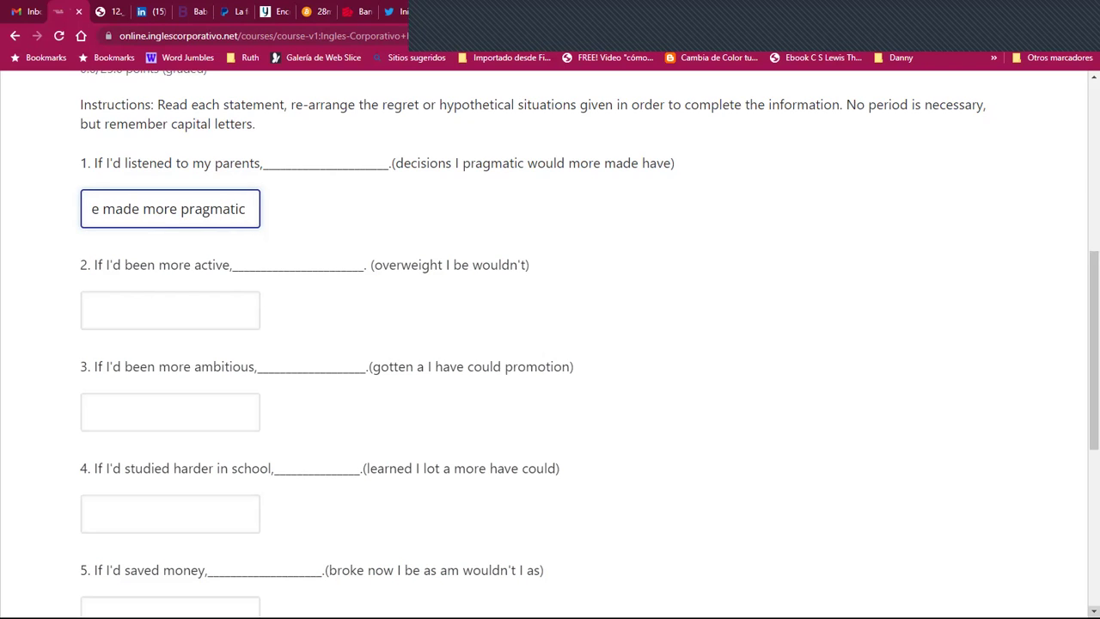
{"action": "type", "text": "decis"}
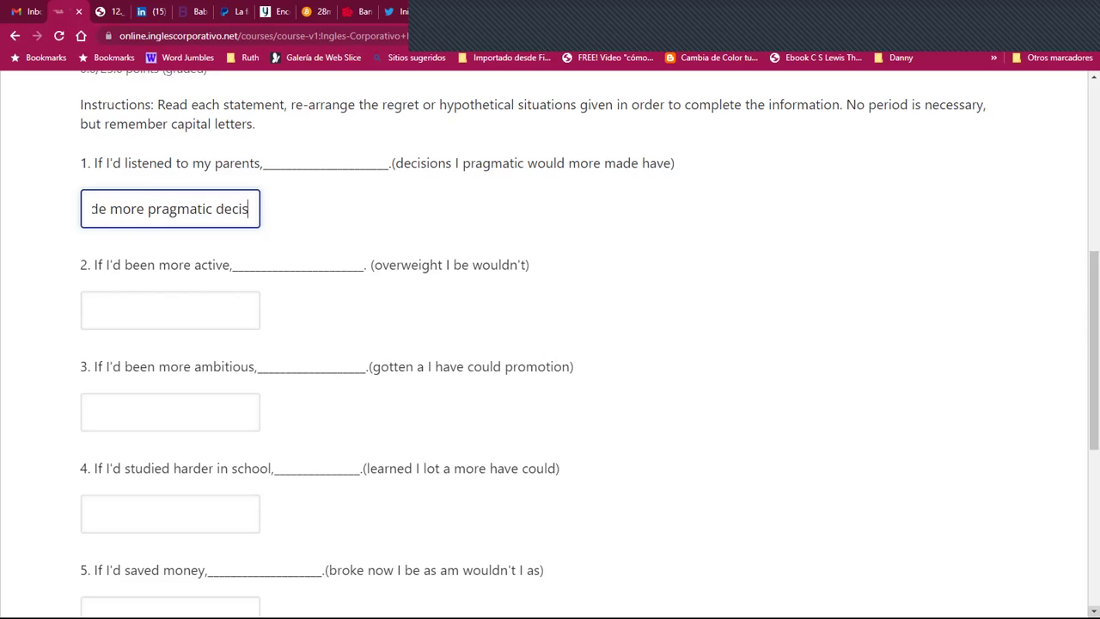
{"action": "type", "text": "ions"}
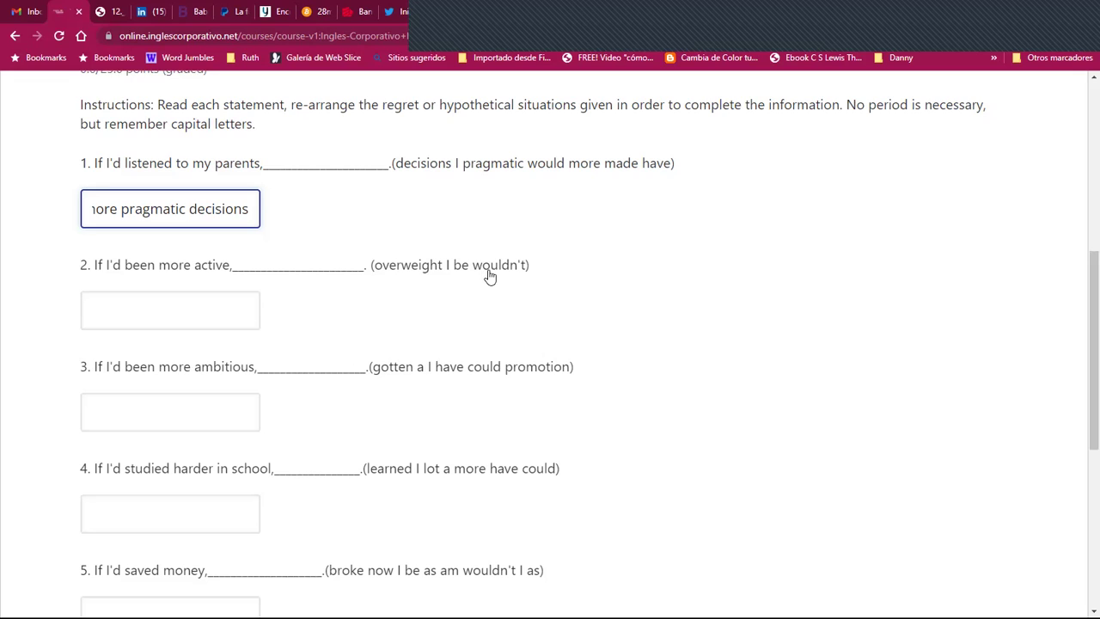
- Answer statement 2, about being more active, with "I wouldn't be overweight"
{"action": "key", "text": "Tab"}
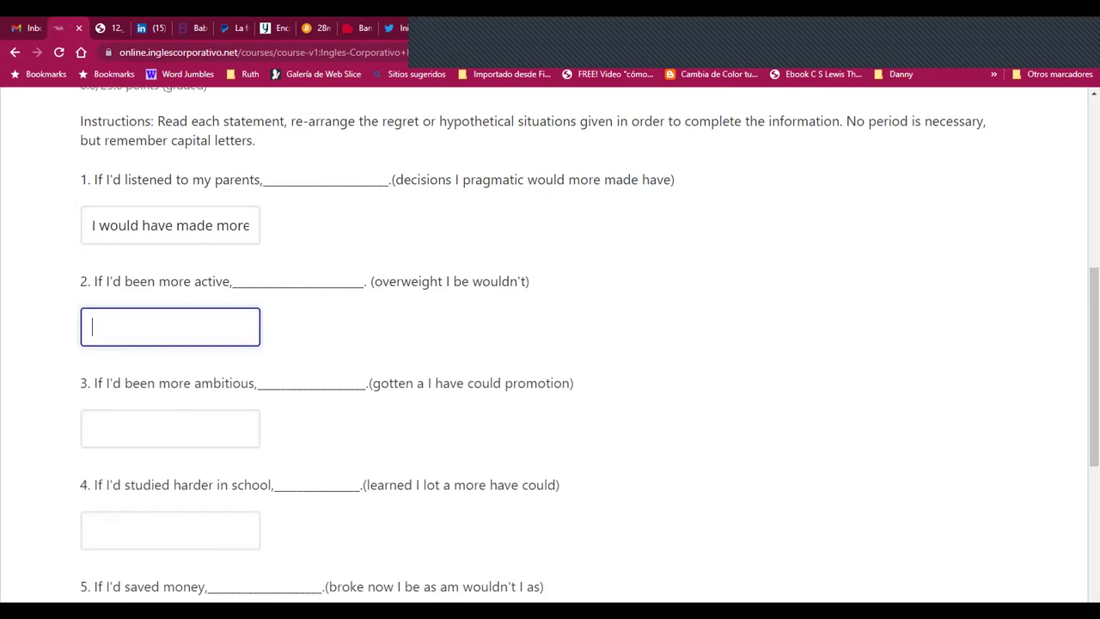
{"action": "type", "text": "wouldn't"}
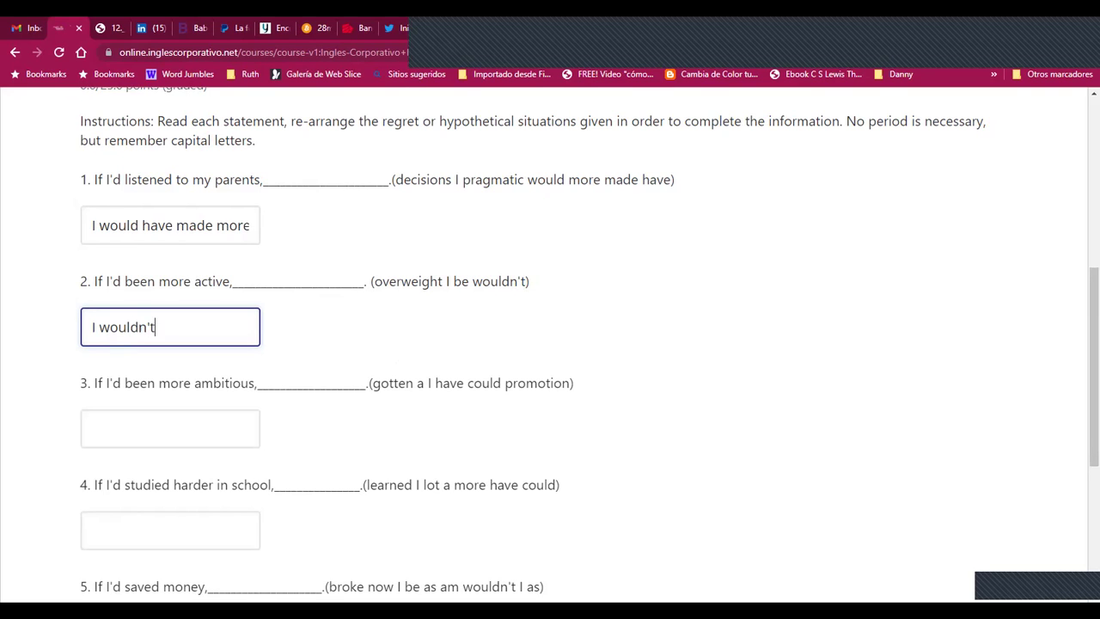
{"action": "type", "text": " be overweight"}
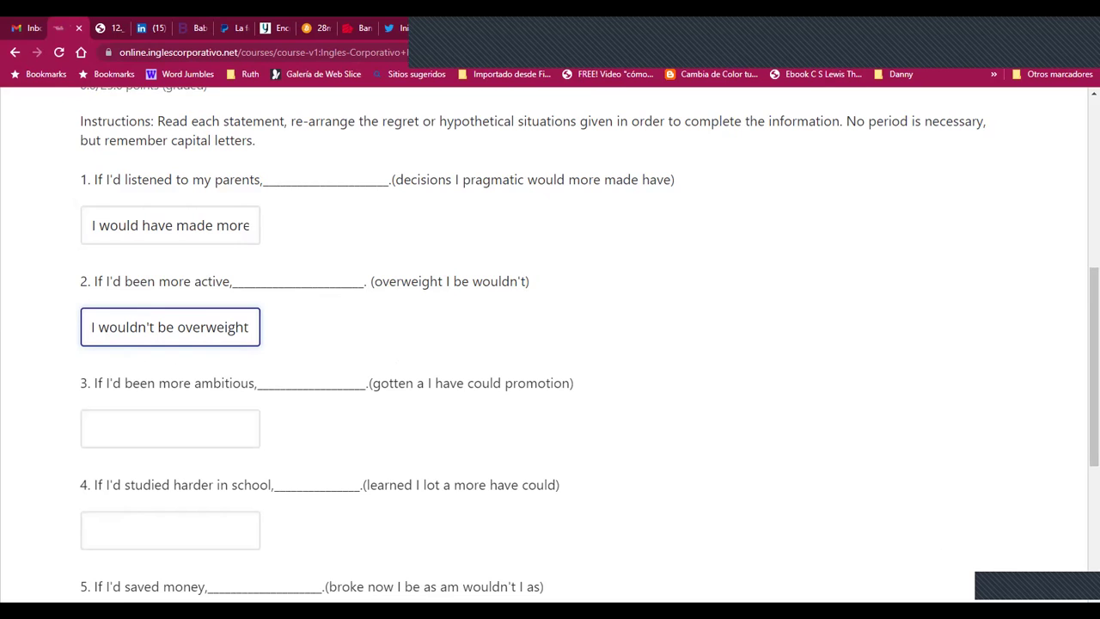
- Answer statement 3, about being more ambitious, with "I could have gotten a promotion"
{"action": "scroll", "coordinate": [325, 392], "scroll_direction": "down", "scroll_amount": 1}
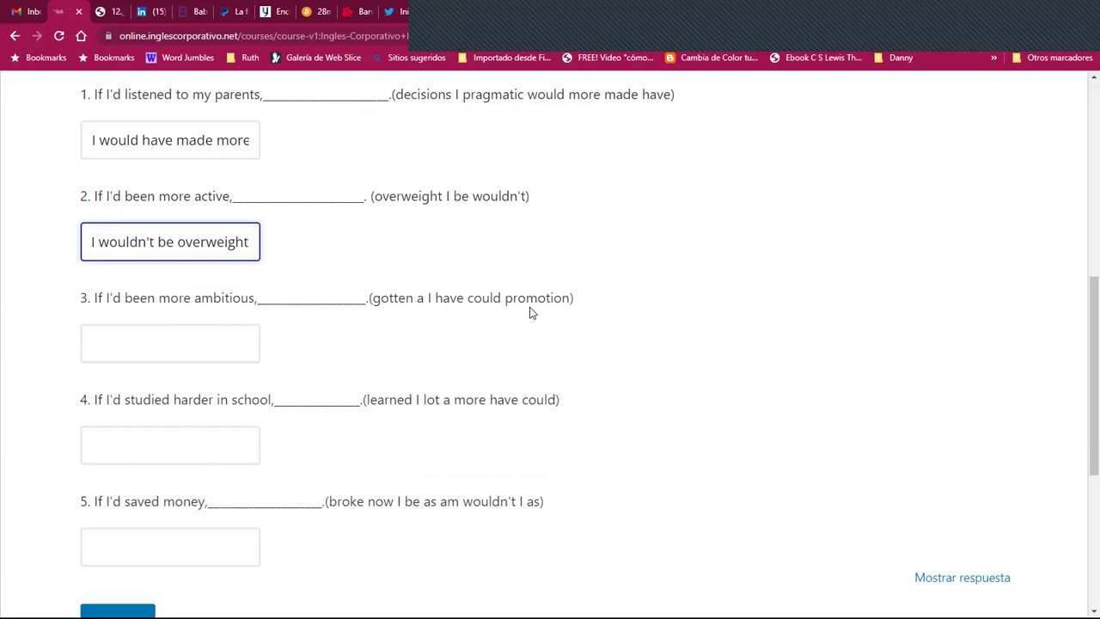
{"action": "left_click", "coordinate": [129, 344]}
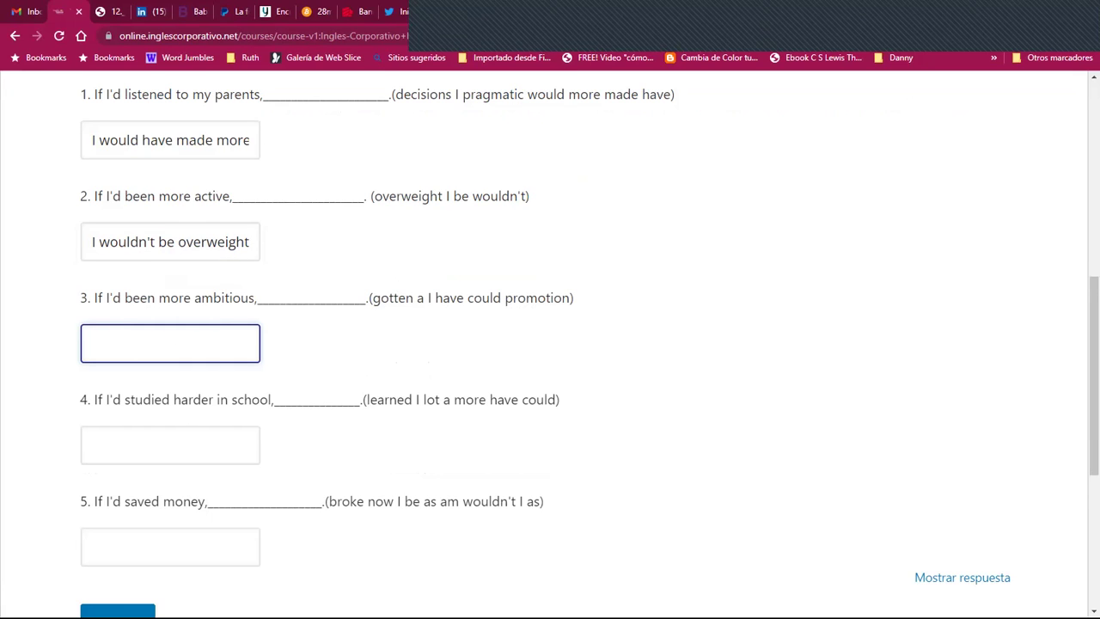
{"action": "type", "text": "I could "}
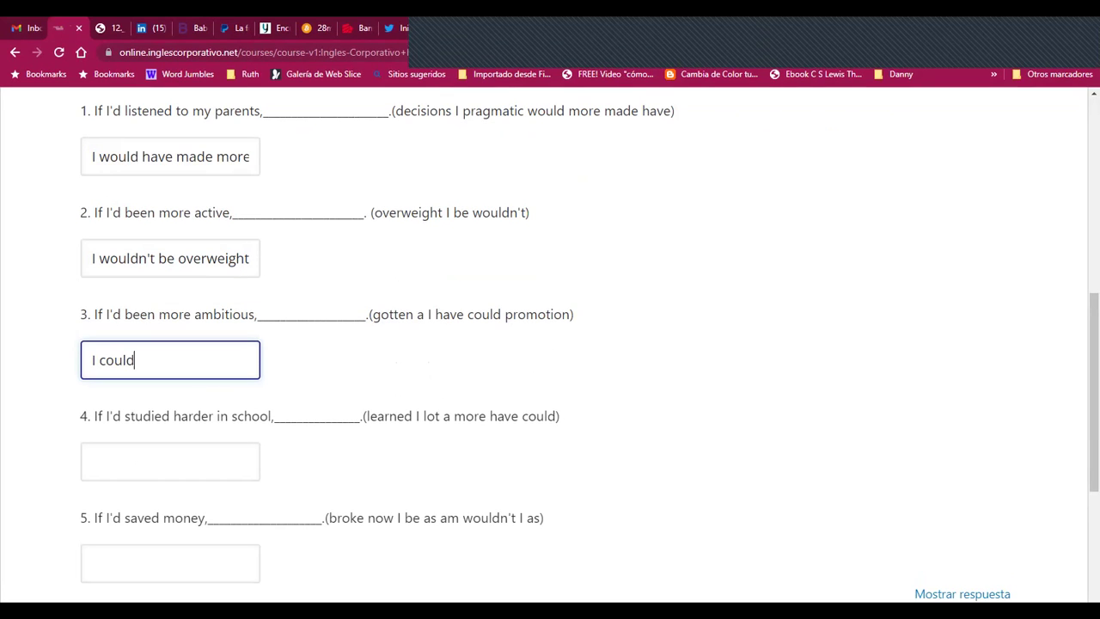
{"action": "type", "text": "have "}
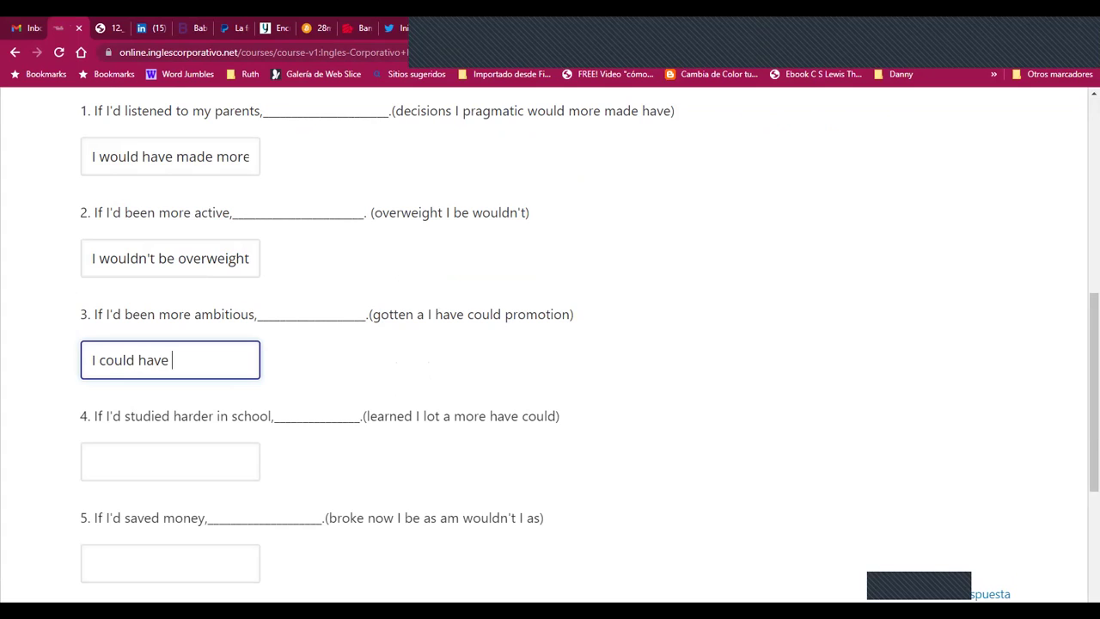
{"action": "type", "text": "gotten a promotion"}
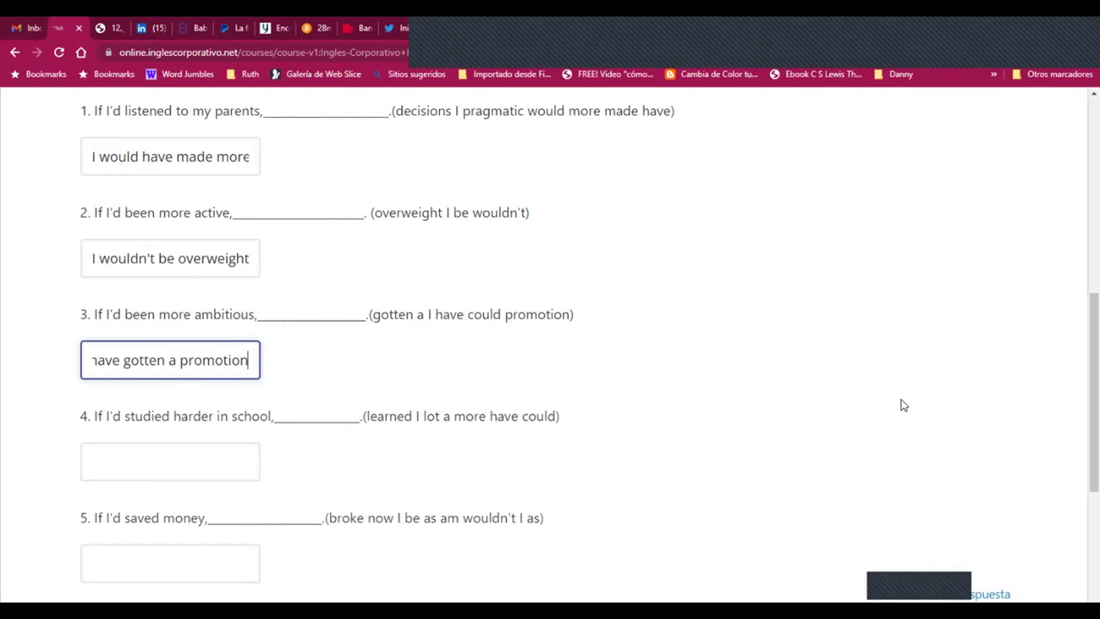
- Answer statement 4, about studying harder in school, with "I could have learned a lot more"
{"action": "scroll", "coordinate": [241, 438], "scroll_direction": "down", "scroll_amount": 1}
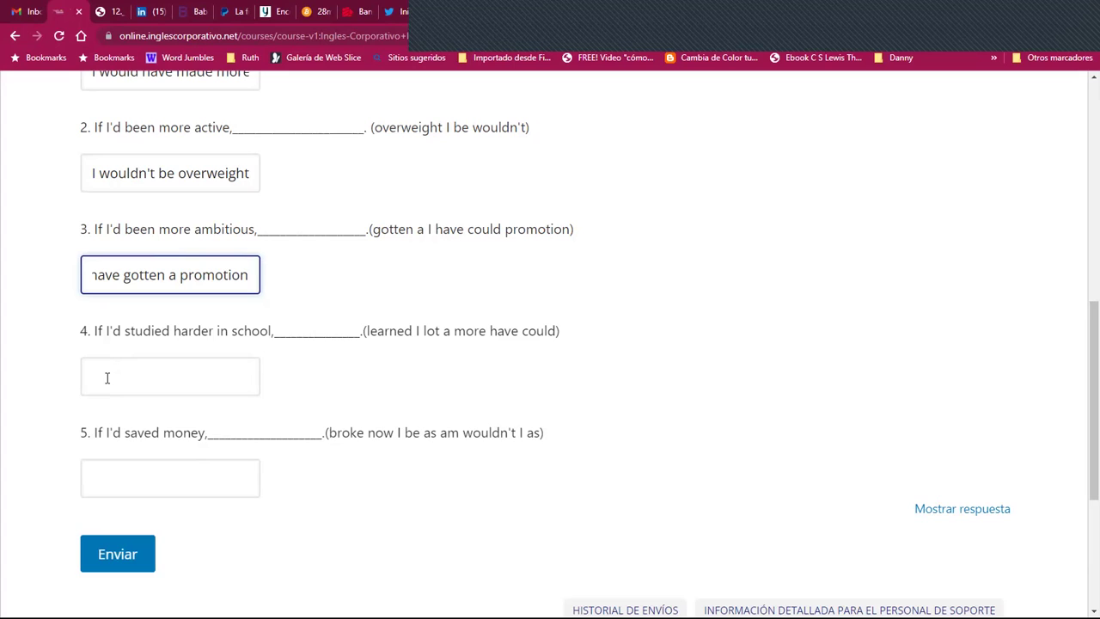
{"action": "left_click", "coordinate": [230, 387]}
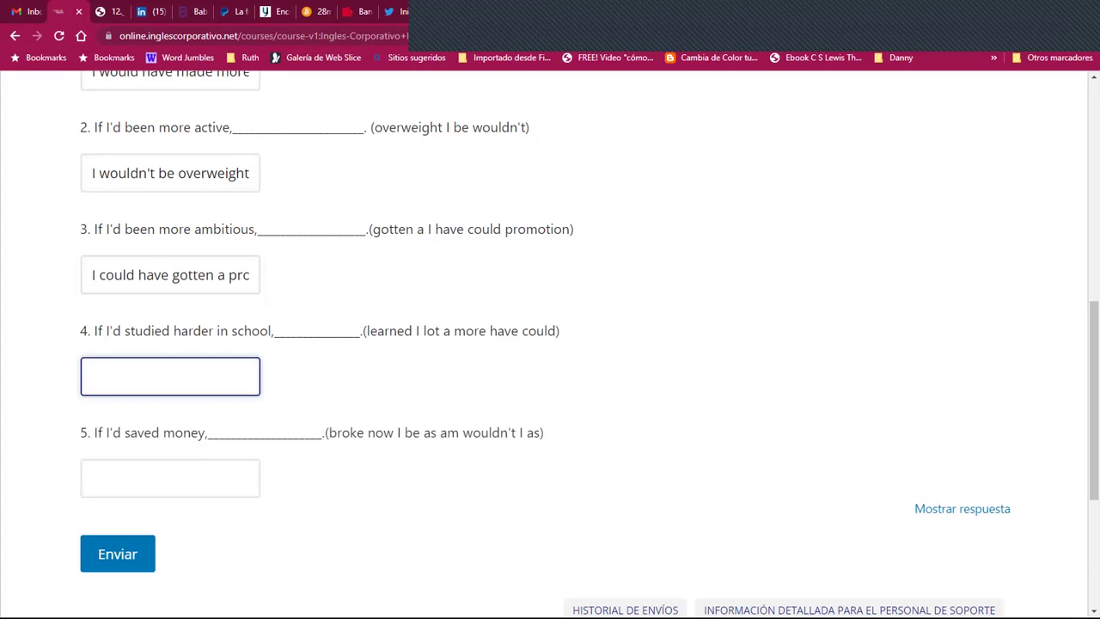
{"action": "type", "text": "I could have learned "}
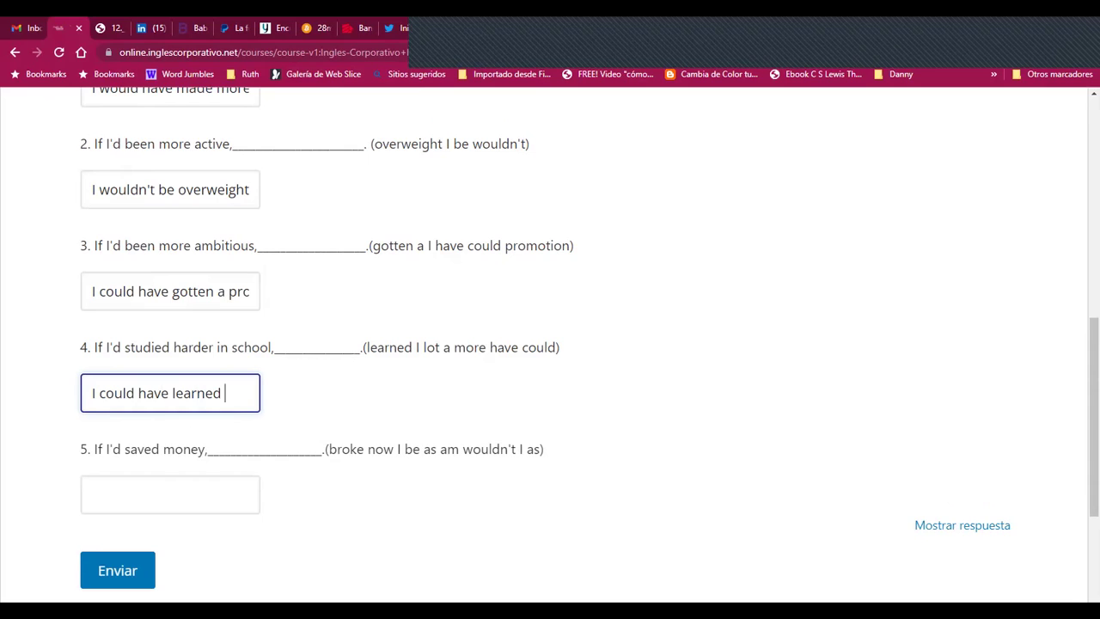
{"action": "type", "text": "a lot mo"}
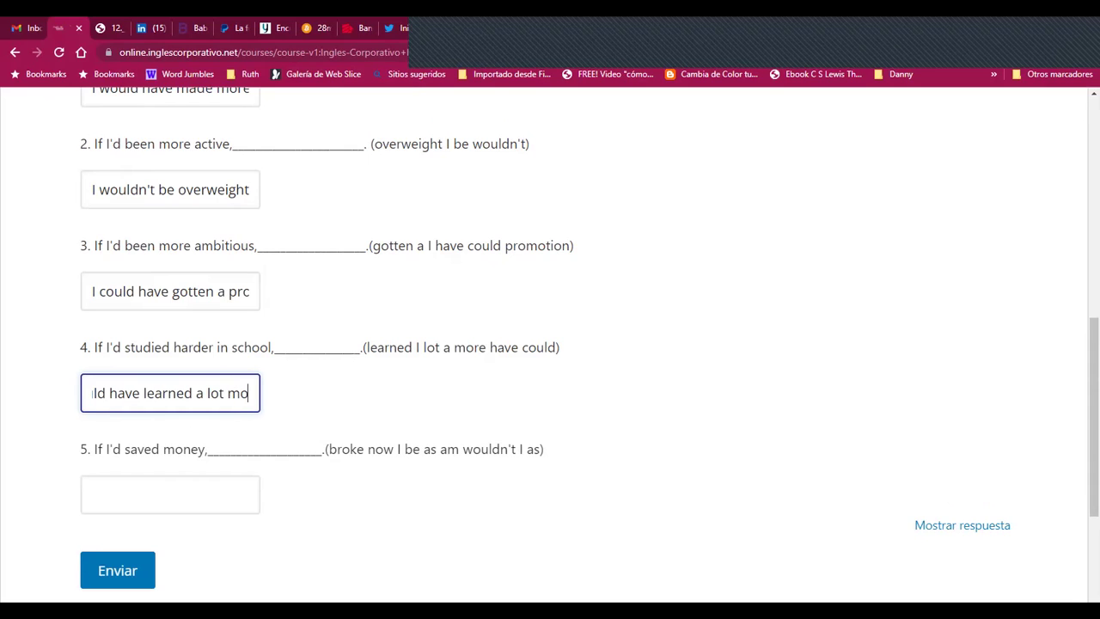
{"action": "type", "text": "re"}
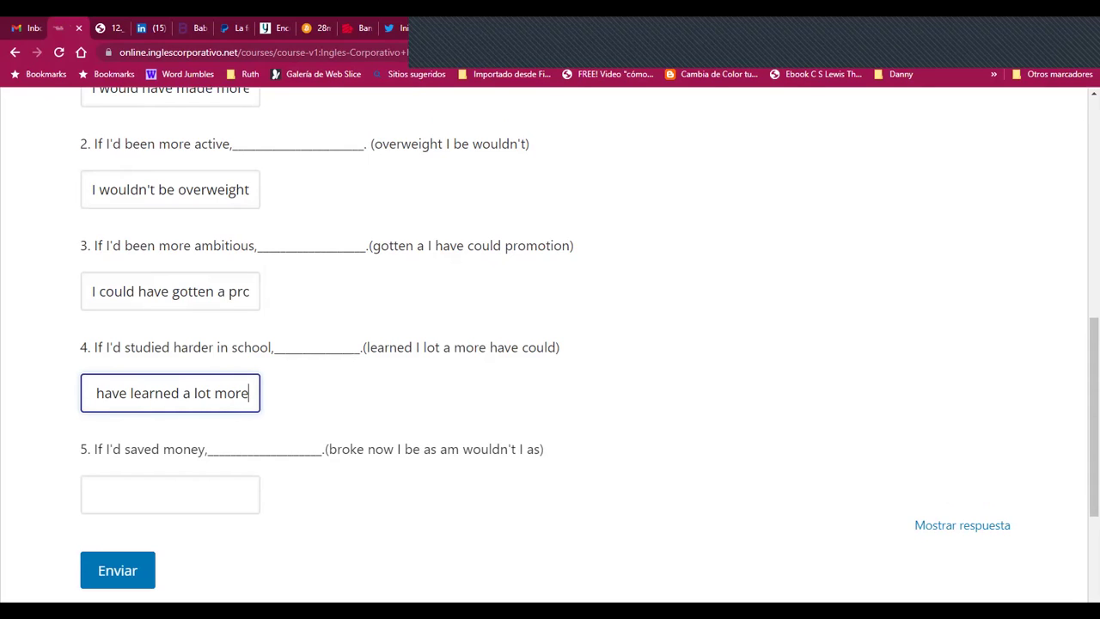
- Answer statement 5 with "I wouldn't be as broke as I am now" and submit the knowledge check
{"action": "scroll", "coordinate": [318, 409], "scroll_direction": "down", "scroll_amount": 2}
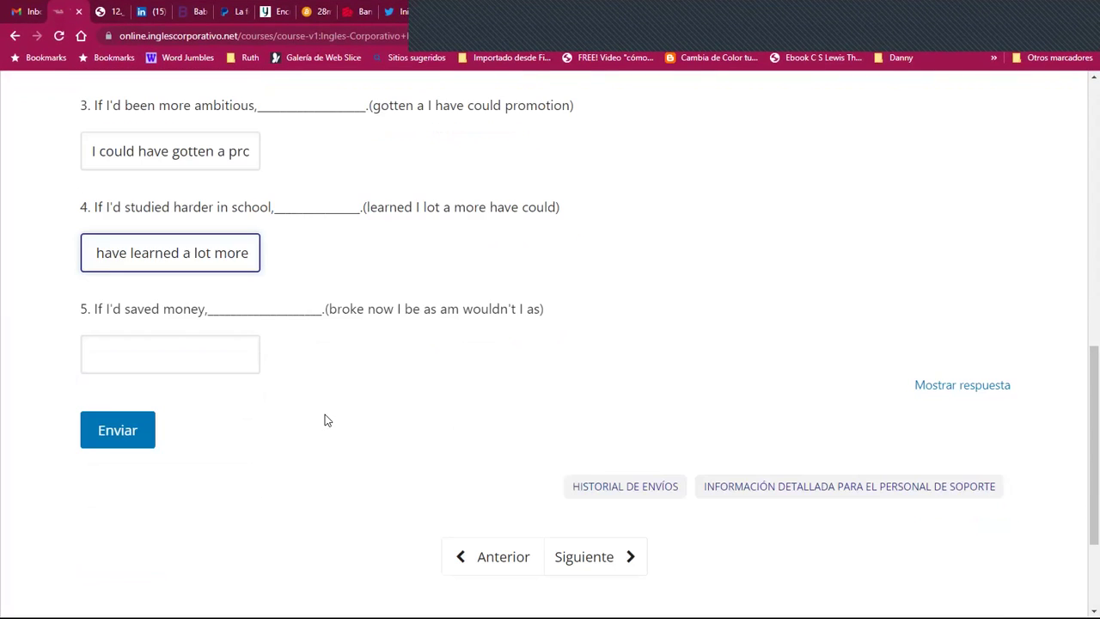
{"action": "left_click", "coordinate": [111, 339]}
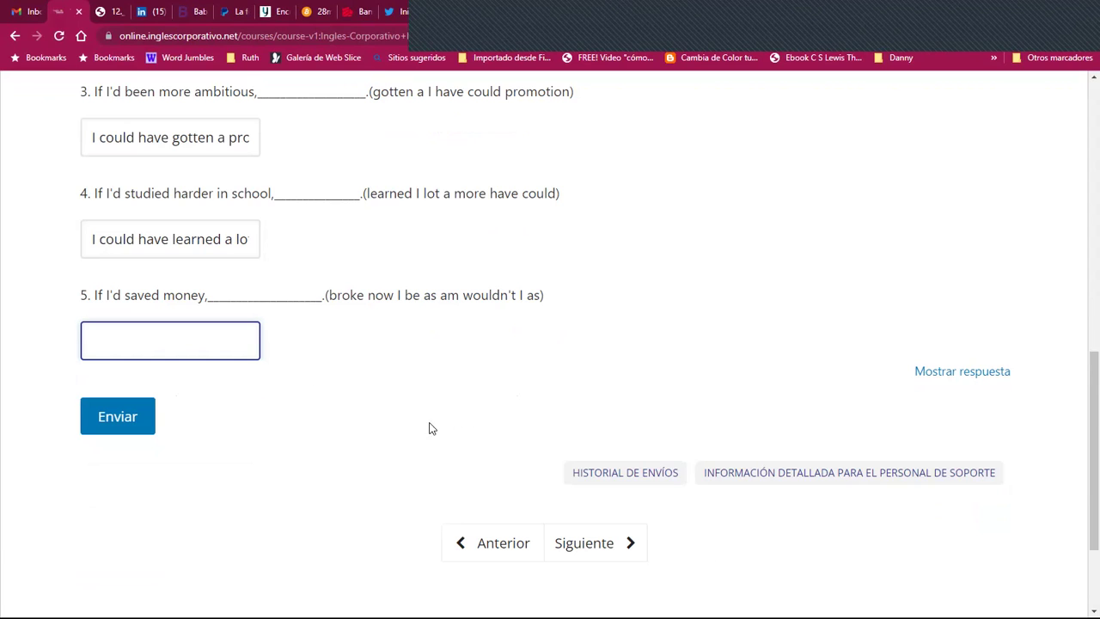
{"action": "left_click", "coordinate": [593, 544]}
{"action": "type", "text": "I wouldn't be as "}
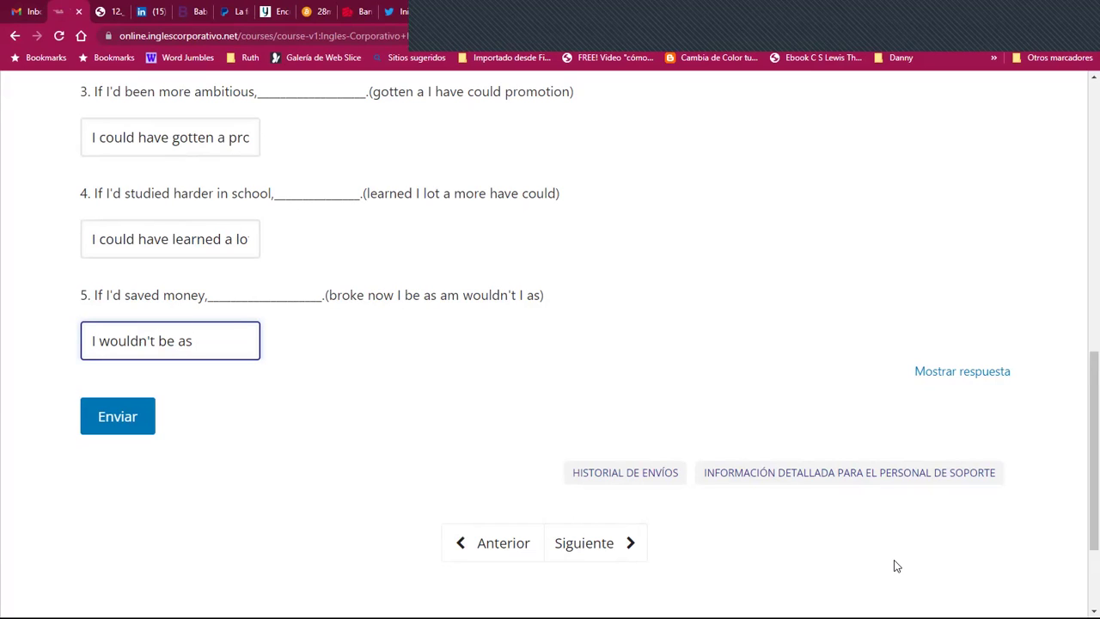
{"action": "type", "text": "broke as I am"}
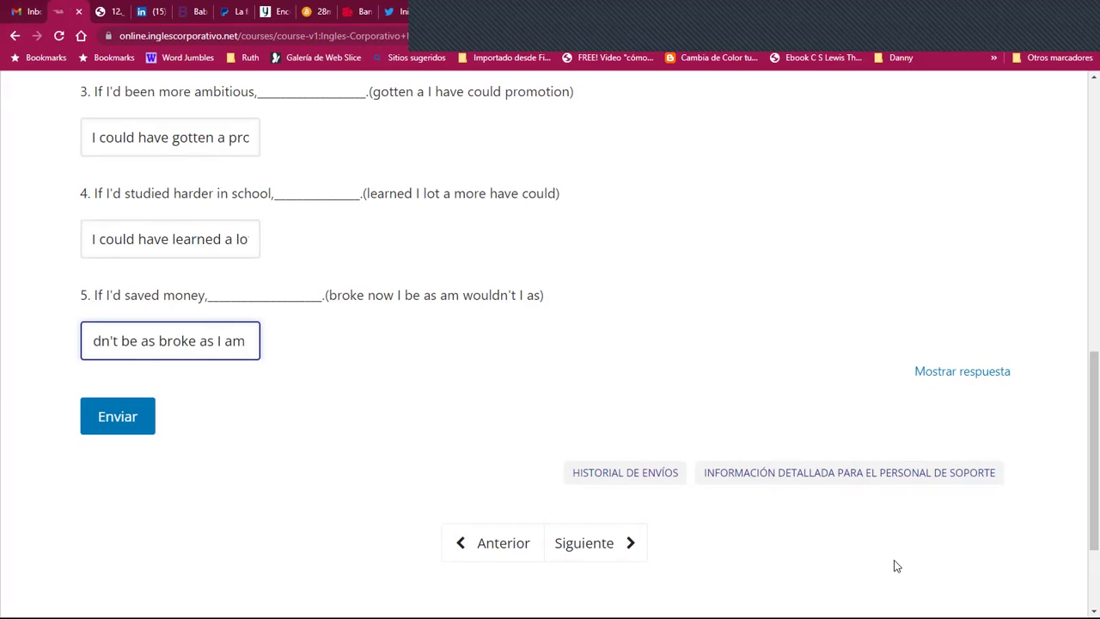
{"action": "type", "text": " now"}
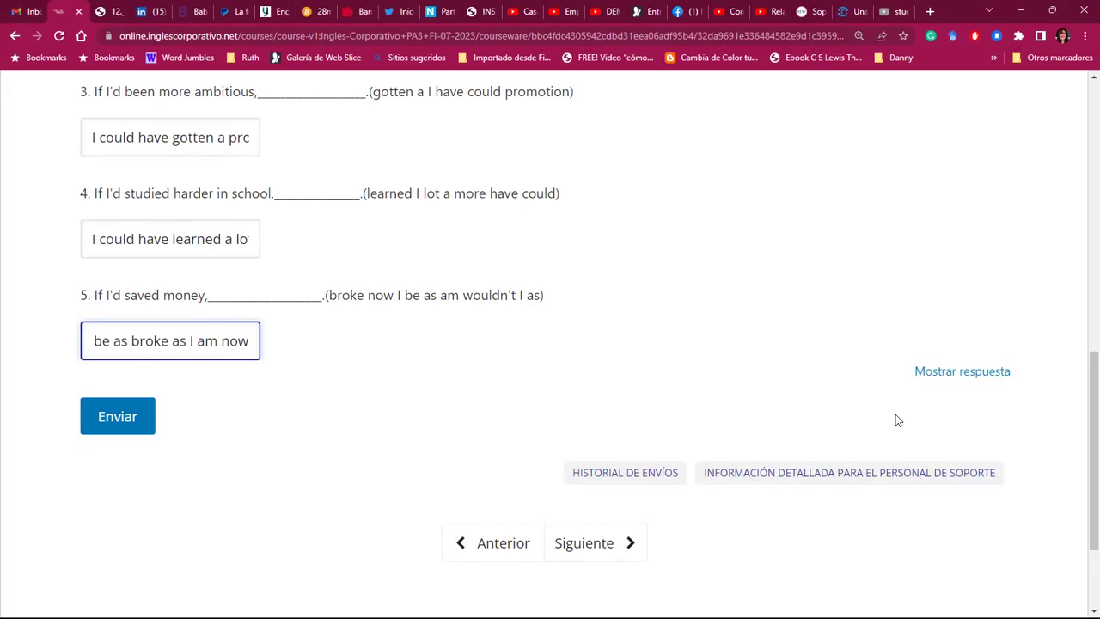
{"action": "left_click", "coordinate": [134, 419]}
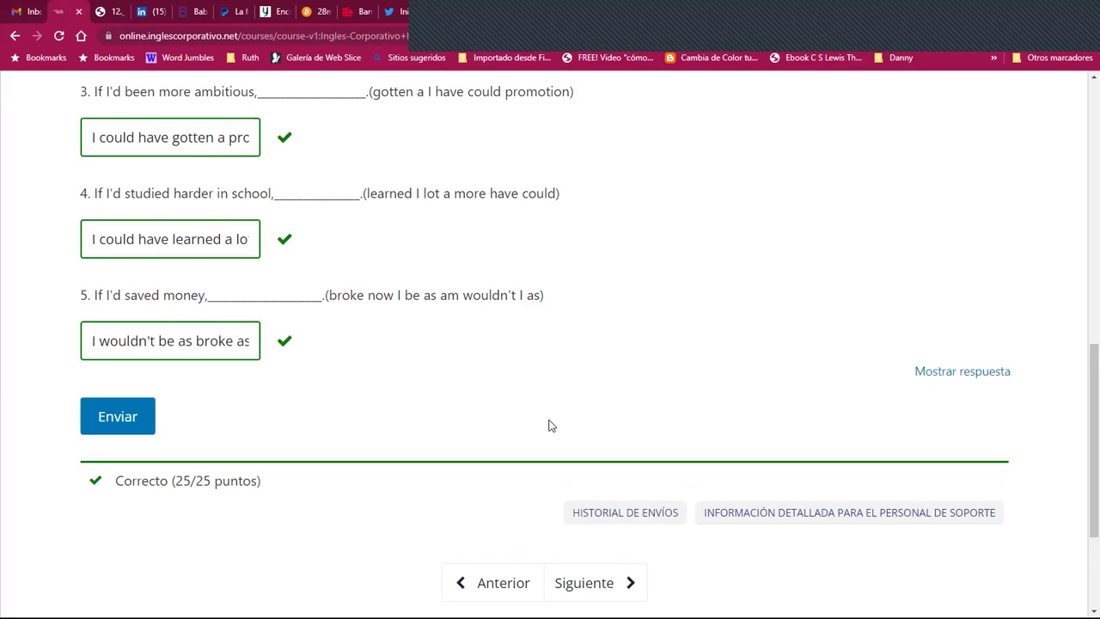
- Review the graded knowledge check and read through the full answer to statement 1
{"action": "scroll", "coordinate": [563, 427], "scroll_direction": "up", "scroll_amount": 7}
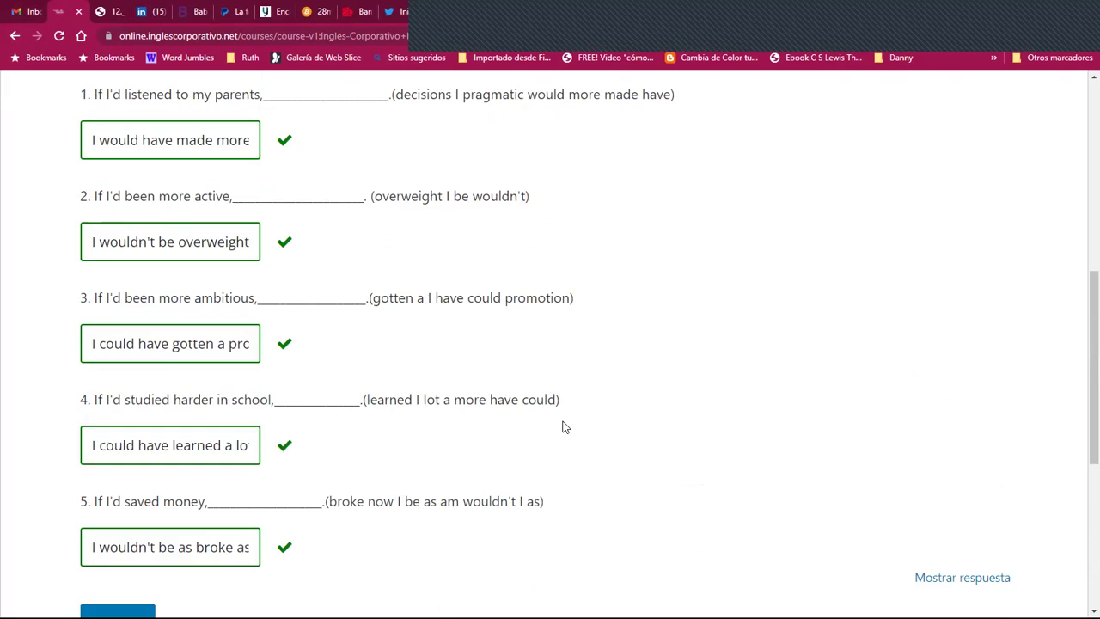
{"action": "scroll", "coordinate": [564, 427], "scroll_direction": "down", "scroll_amount": 2}
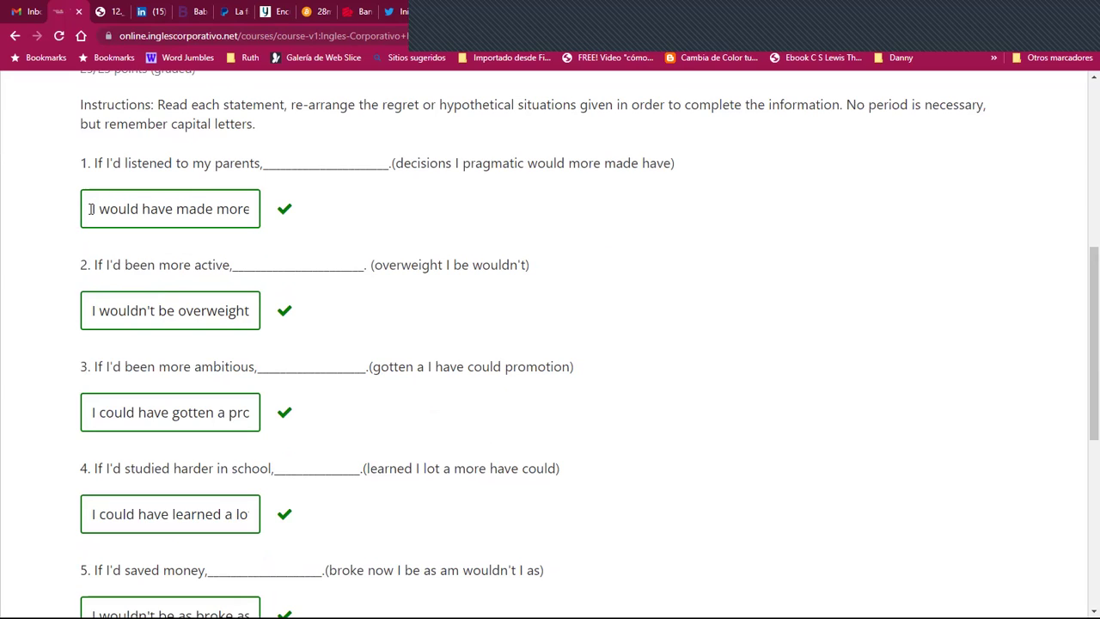
{"action": "left_click", "coordinate": [127, 216]}
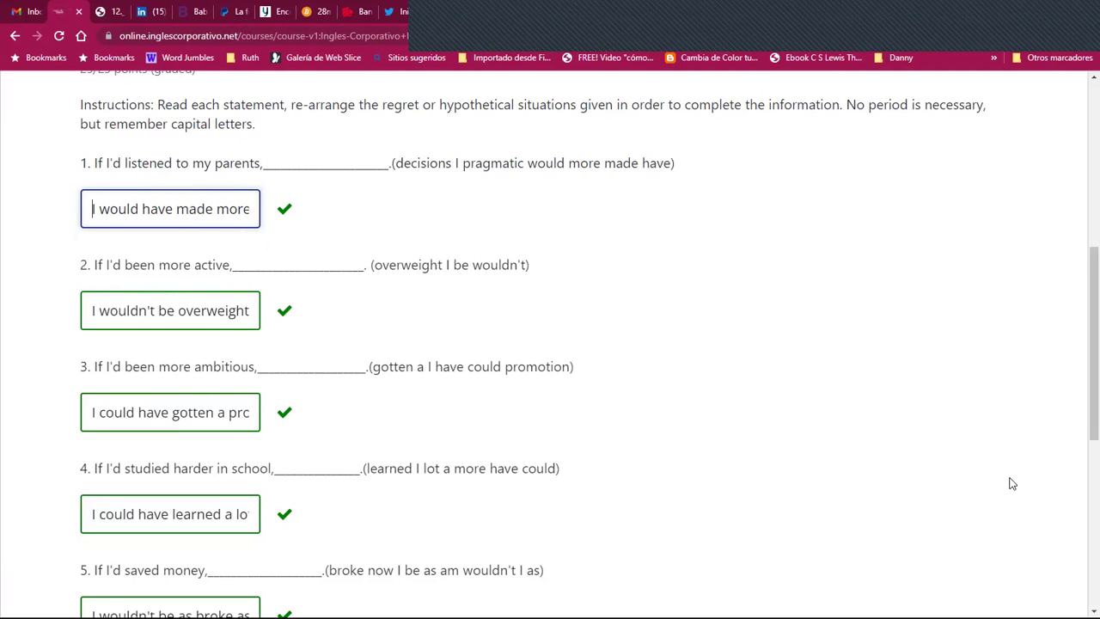
{"action": "key", "text": "Right"}
{"action": "key", "text": "Right"}
{"action": "key", "text": "Right"}
{"action": "key", "text": "Right"}
{"action": "key", "text": "Right"}
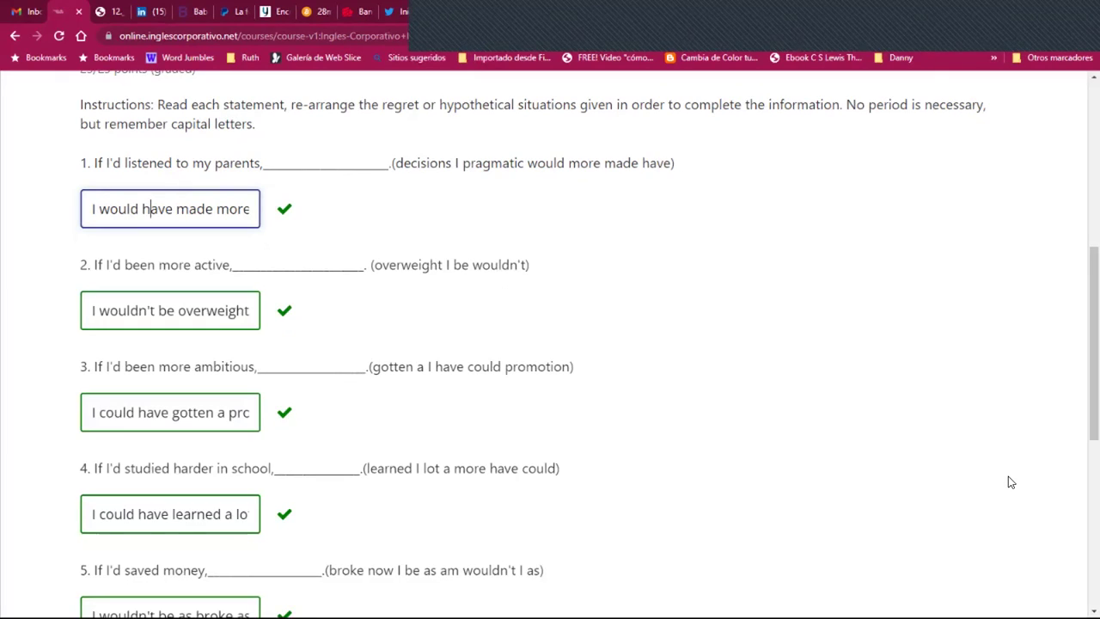
{"action": "key", "text": "Right"}
{"action": "key", "text": "Right"}
{"action": "key", "text": "Right"}
{"action": "key", "text": "Right"}
{"action": "key", "text": "Right"}
{"action": "key", "text": "Right"}
{"action": "key", "text": "Right"}
{"action": "key", "text": "Right"}
{"action": "key", "text": "Right"}
{"action": "key", "text": "Right"}
{"action": "key", "text": "Right"}
{"action": "key", "text": "Right"}
{"action": "key", "text": "Right"}
{"action": "key", "text": "Right"}
{"action": "key", "text": "Right"}
{"action": "key", "text": "Right"}
{"action": "key", "text": "Right"}
{"action": "key", "text": "Right"}
{"action": "key", "text": "Right"}
{"action": "key", "text": "Right"}
{"action": "key", "text": "Right"}
{"action": "key", "text": "Right"}
{"action": "key", "text": "Right"}
{"action": "key", "text": "Right"}
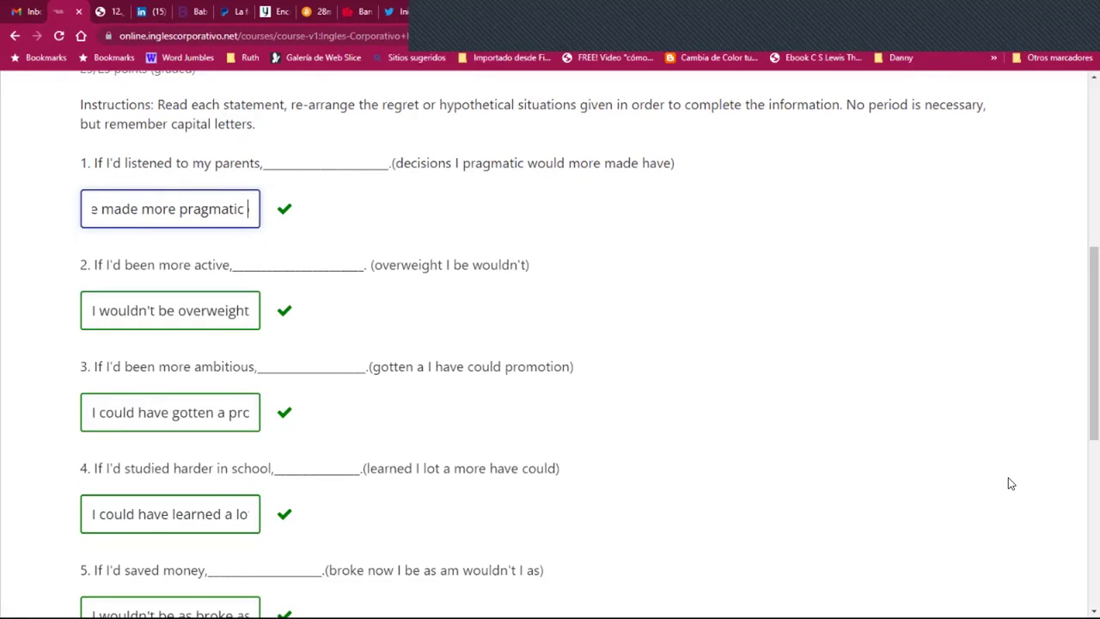
{"action": "key", "text": "Right"}
{"action": "key", "text": "Right"}
{"action": "key", "text": "Right"}
{"action": "key", "text": "Right"}
{"action": "key", "text": "Right"}
{"action": "key", "text": "Right"}
{"action": "key", "text": "Right"}
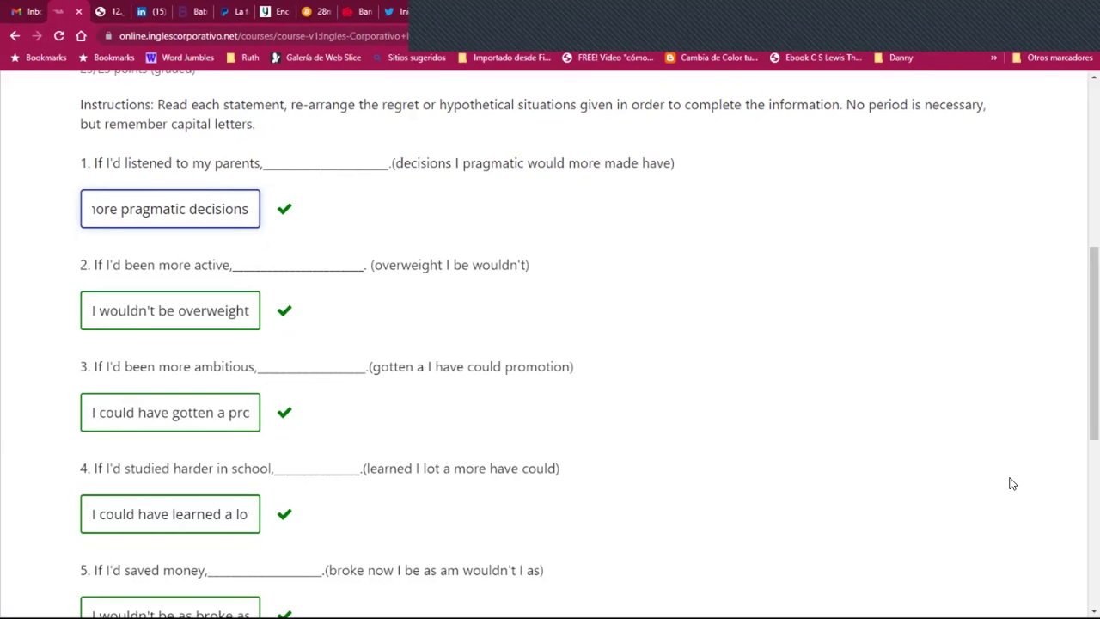
- Review the submitted answers to statements 2 to 5 and the grading below them
{"action": "left_click", "coordinate": [92, 273]}
{"action": "key", "text": "Tab"}
{"action": "scroll", "coordinate": [26, 361], "scroll_direction": "down", "scroll_amount": 2}
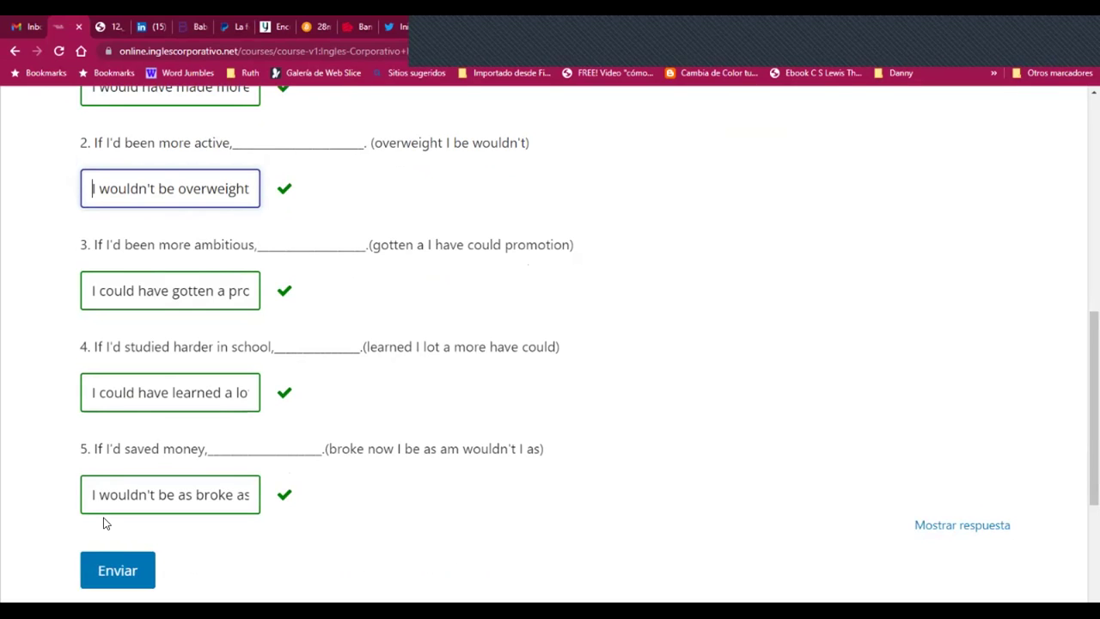
{"action": "scroll", "coordinate": [57, 232], "scroll_direction": "down", "scroll_amount": 1}
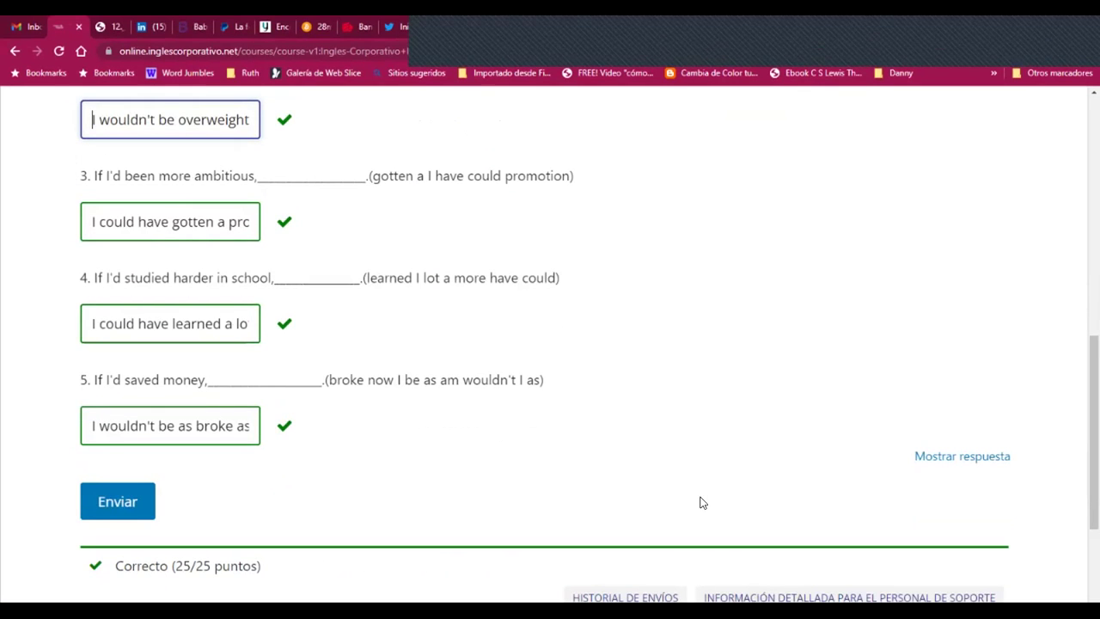
{"action": "key", "text": "Tab"}
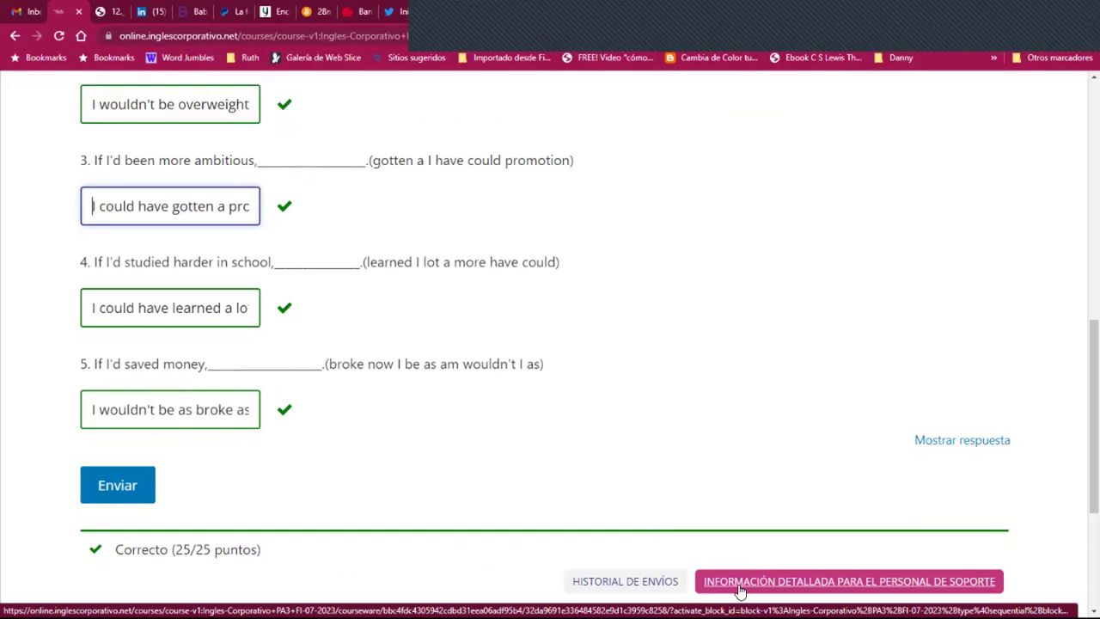
- Read through the full submitted answer to statement 3, about having been more ambitious
{"action": "key", "text": "Right"}
{"action": "key", "text": "Right"}
{"action": "key", "text": "Right"}
{"action": "key", "text": "Right"}
{"action": "key", "text": "Right"}
{"action": "key", "text": "Right"}
{"action": "key", "text": "Right"}
{"action": "key", "text": "Right"}
{"action": "key", "text": "Right"}
{"action": "key", "text": "Right"}
{"action": "key", "text": "Right"}
{"action": "key", "text": "Right"}
{"action": "key", "text": "Right"}
{"action": "key", "text": "Right"}
{"action": "key", "text": "Right"}
{"action": "key", "text": "Right"}
{"action": "key", "text": "Right"}
{"action": "key", "text": "Right"}
{"action": "key", "text": "Right"}
{"action": "key", "text": "Right"}
{"action": "key", "text": "Right"}
{"action": "key", "text": "Right"}
{"action": "key", "text": "Right"}
{"action": "key", "text": "Right"}
{"action": "key", "text": "Right"}
{"action": "key", "text": "Right"}
{"action": "key", "text": "Right"}
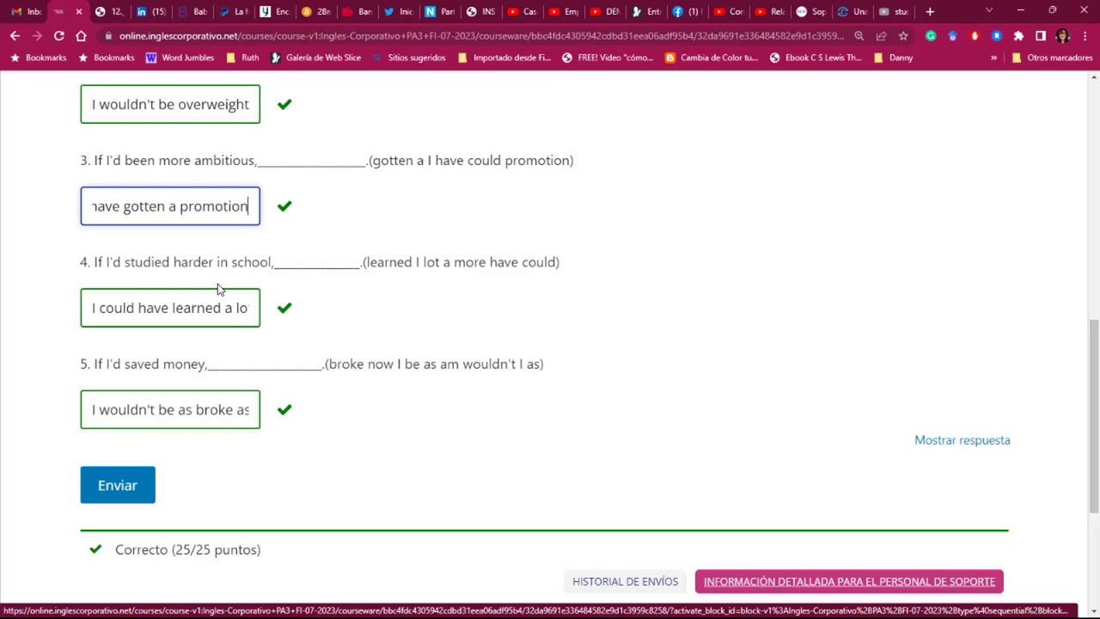
- Read through the full submitted answer to statement 4, about studying harder in school
{"action": "scroll", "coordinate": [63, 288], "scroll_direction": "down", "scroll_amount": 1}
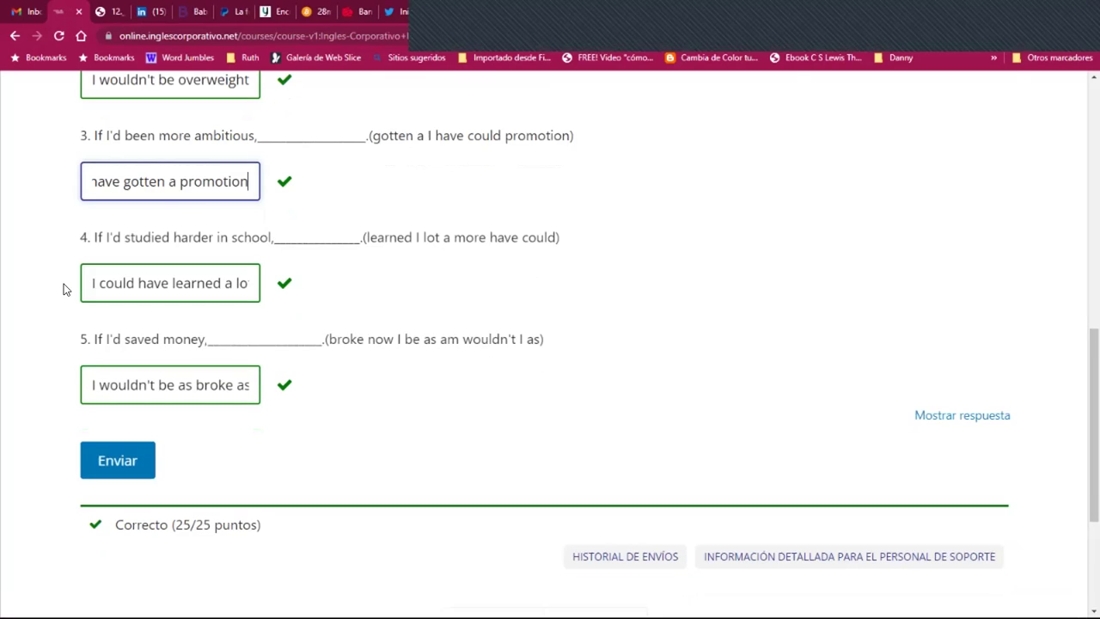
{"action": "left_click", "coordinate": [84, 236]}
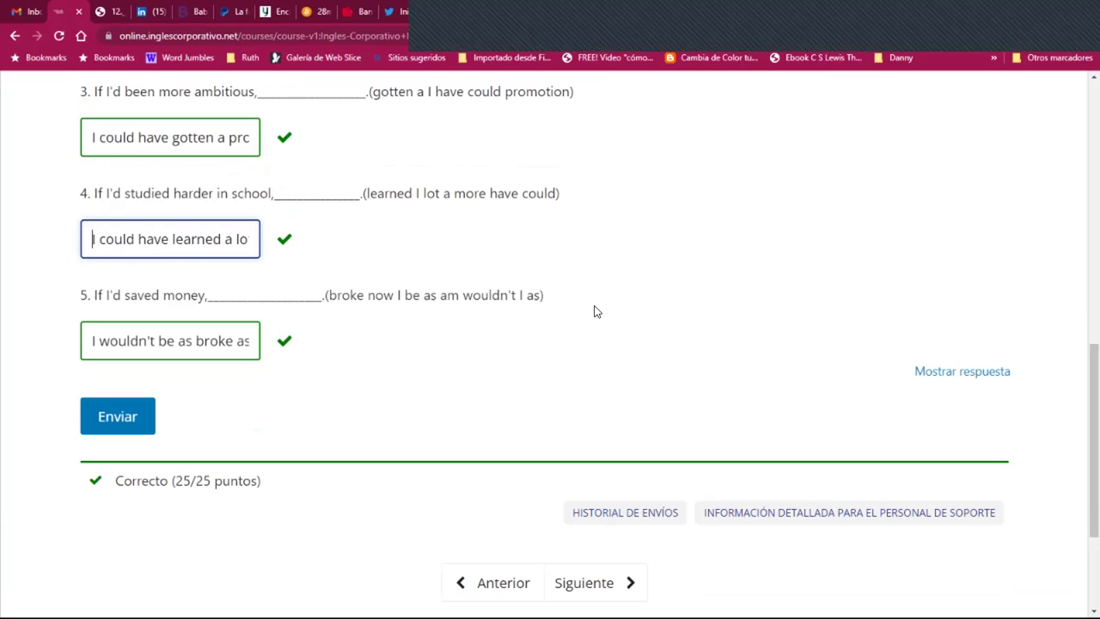
{"action": "key", "text": "Right"}
{"action": "key", "text": "Right"}
{"action": "key", "text": "Right"}
{"action": "key", "text": "Right"}
{"action": "key", "text": "Right"}
{"action": "key", "text": "Right"}
{"action": "key", "text": "Right"}
{"action": "key", "text": "Right"}
{"action": "key", "text": "Right"}
{"action": "key", "text": "Right"}
{"action": "key", "text": "Right"}
{"action": "key", "text": "Right"}
{"action": "key", "text": "Right"}
{"action": "key", "text": "Right"}
{"action": "key", "text": "Right"}
{"action": "key", "text": "Right"}
{"action": "key", "text": "Right"}
{"action": "key", "text": "Right"}
{"action": "key", "text": "Right"}
{"action": "key", "text": "Right"}
{"action": "key", "text": "Right"}
{"action": "key", "text": "Right"}
{"action": "key", "text": "Right"}
{"action": "key", "text": "Right"}
{"action": "key", "text": "Right"}
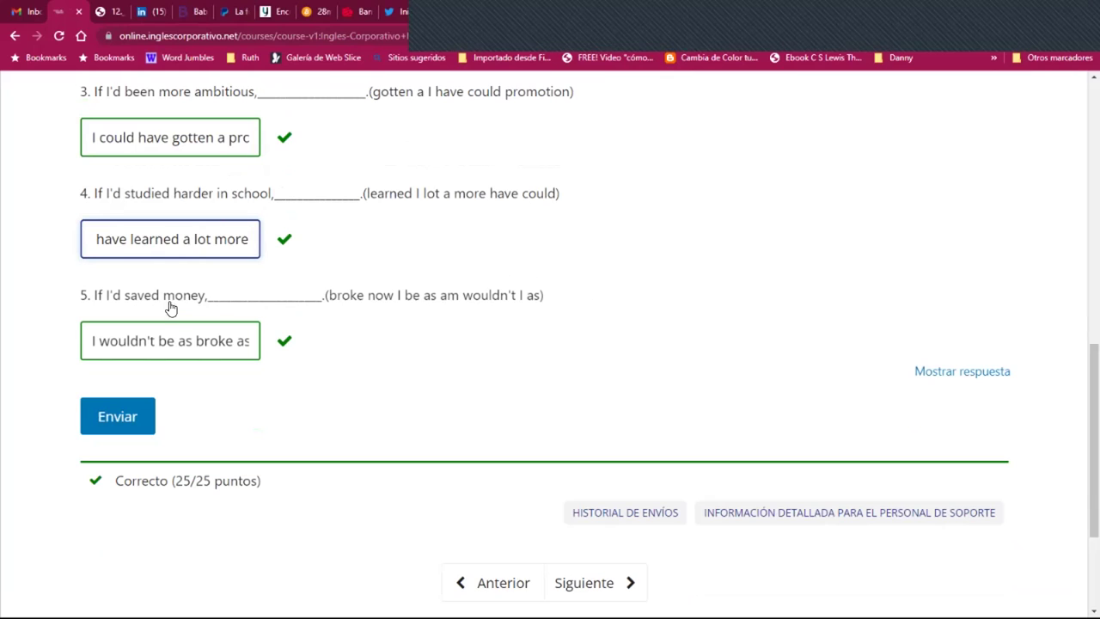
- Read through the full submitted answer to statement 5, about having saved money
{"action": "left_click", "coordinate": [88, 337]}
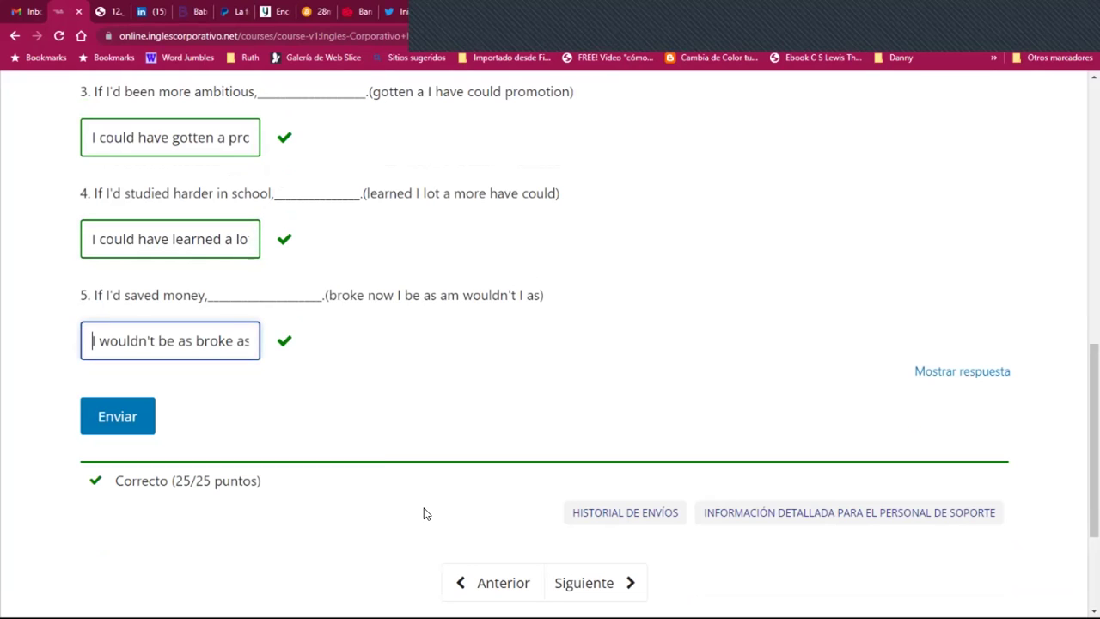
{"action": "key", "text": "Right"}
{"action": "key", "text": "Right"}
{"action": "key", "text": "Right"}
{"action": "key", "text": "Right"}
{"action": "key", "text": "Right"}
{"action": "key", "text": "Right"}
{"action": "key", "text": "Right"}
{"action": "key", "text": "Right"}
{"action": "key", "text": "Right"}
{"action": "key", "text": "Right"}
{"action": "key", "text": "Right"}
{"action": "key", "text": "Right"}
{"action": "key", "text": "Right"}
{"action": "key", "text": "Right"}
{"action": "key", "text": "Right"}
{"action": "key", "text": "Right"}
{"action": "key", "text": "Right"}
{"action": "key", "text": "Right"}
{"action": "key", "text": "Right"}
{"action": "key", "text": "Right"}
{"action": "key", "text": "Right"}
{"action": "key", "text": "Right"}
{"action": "key", "text": "Right"}
{"action": "key", "text": "Right"}
{"action": "key", "text": "Right"}
{"action": "key", "text": "Right"}
{"action": "key", "text": "Right"}
{"action": "key", "text": "Right"}
{"action": "key", "text": "Right"}
{"action": "key", "text": "Right"}
{"action": "key", "text": "Right"}
{"action": "key", "text": "Right"}
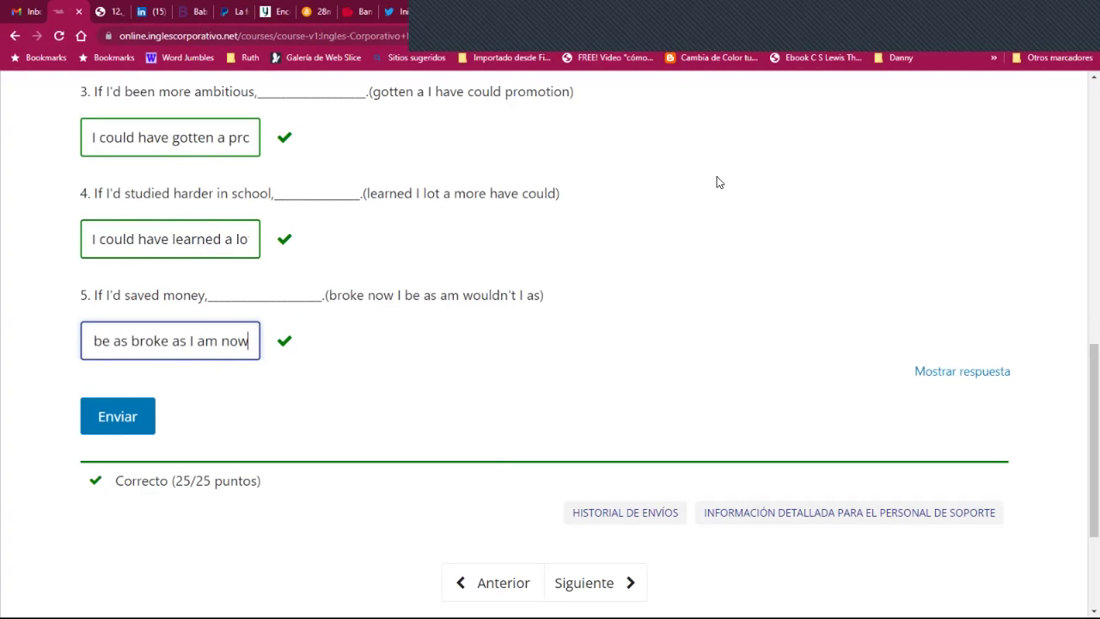
- Look over unit 1.11 Pronunciation: Reduction of have and been, and open the 1.12 Listening exercise
{"action": "scroll", "coordinate": [698, 207], "scroll_direction": "up", "scroll_amount": 7}
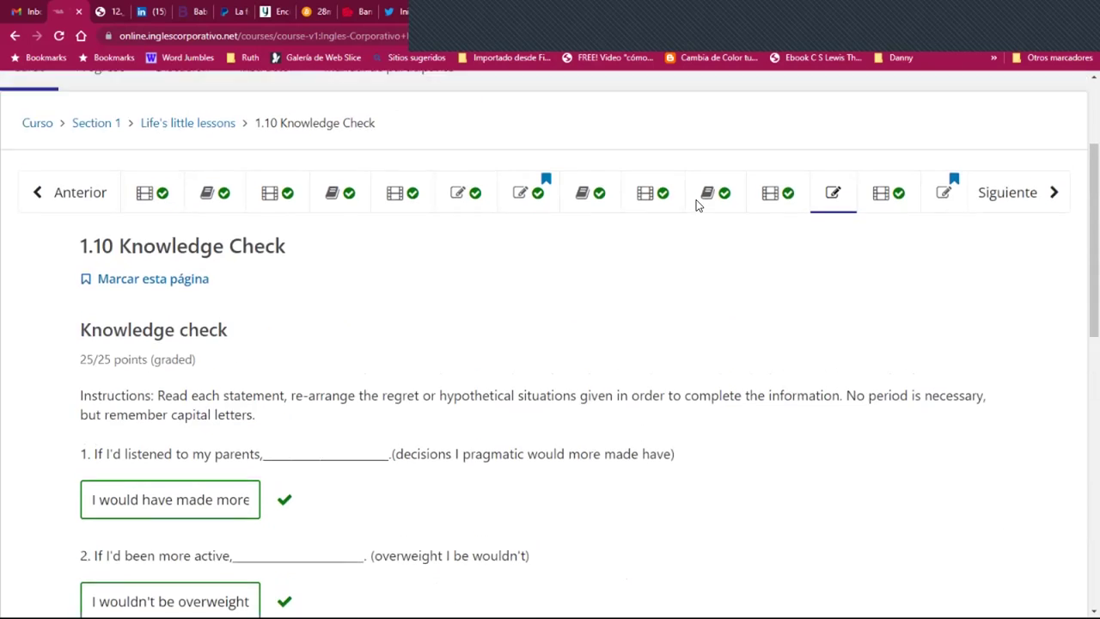
{"action": "scroll", "coordinate": [701, 238], "scroll_direction": "down", "scroll_amount": 1}
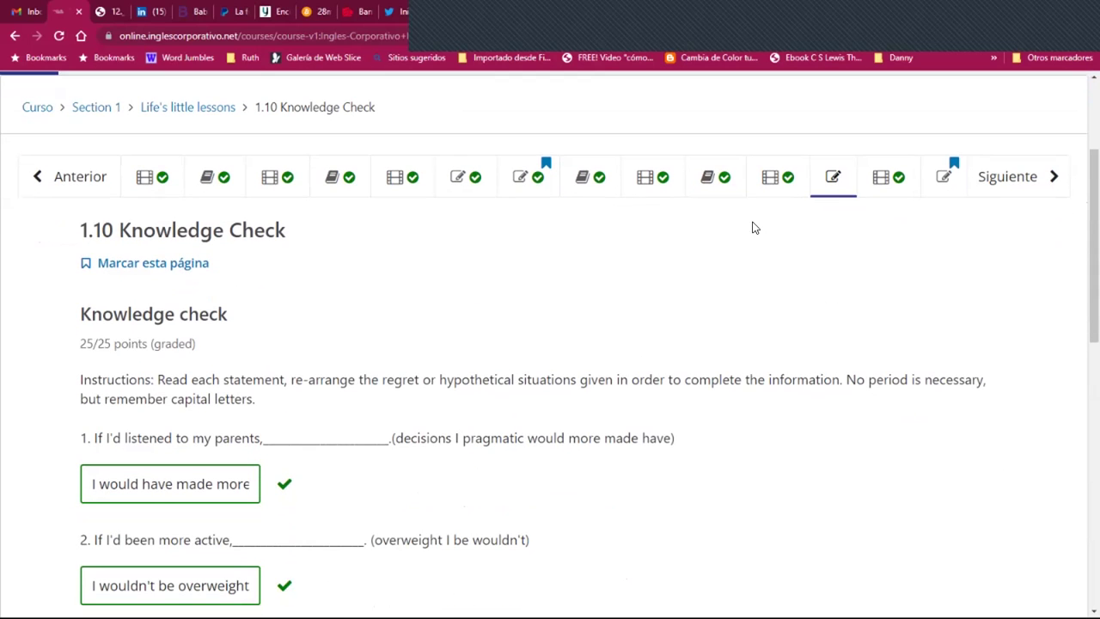
{"action": "left_click", "coordinate": [894, 194]}
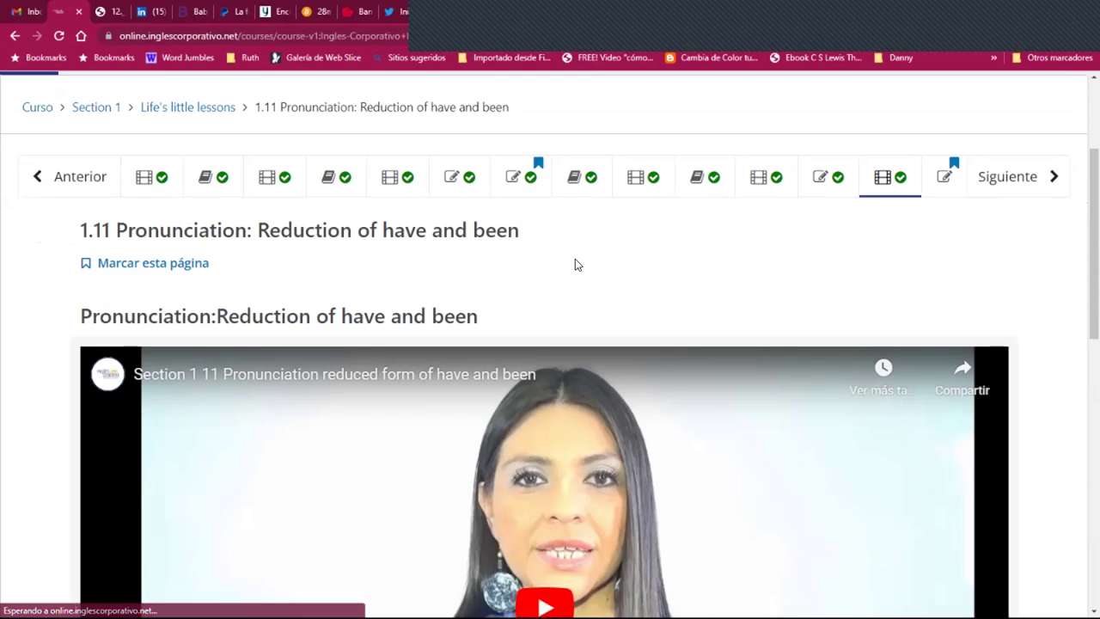
{"action": "scroll", "coordinate": [575, 259], "scroll_direction": "down", "scroll_amount": 3}
{"action": "scroll", "coordinate": [579, 267], "scroll_direction": "down", "scroll_amount": 6}
{"action": "scroll", "coordinate": [580, 266], "scroll_direction": "up", "scroll_amount": 7}
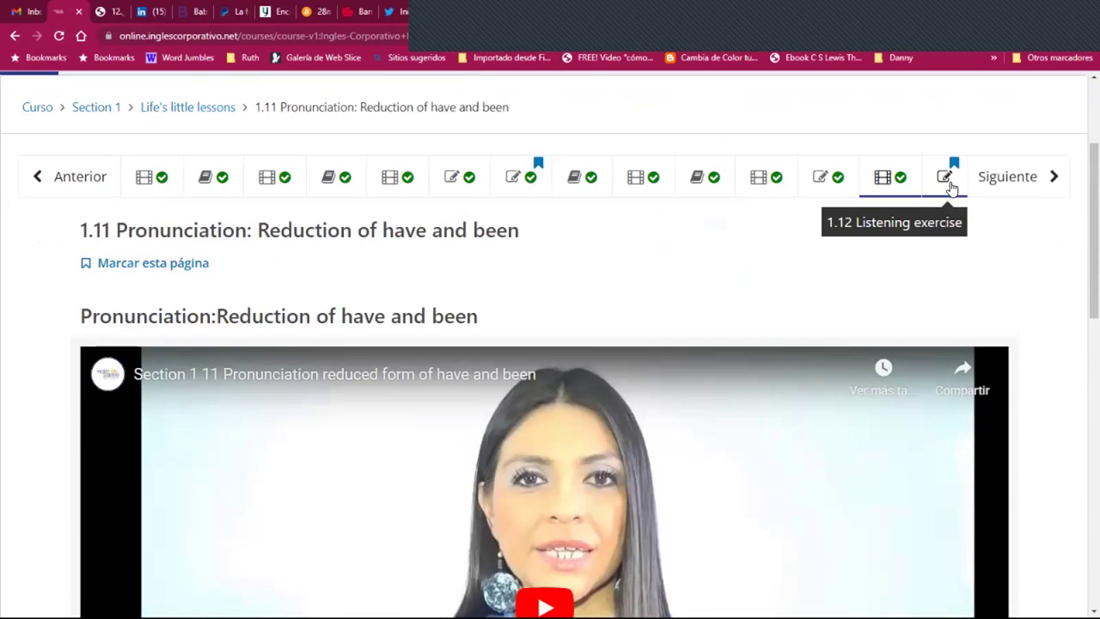
{"action": "left_click", "coordinate": [946, 181]}
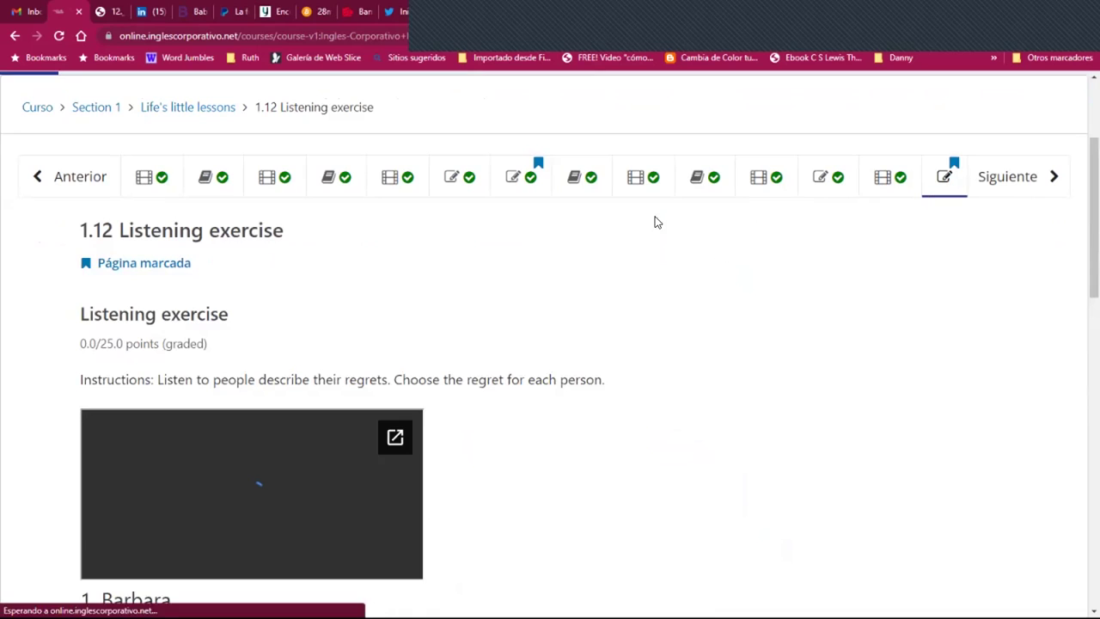
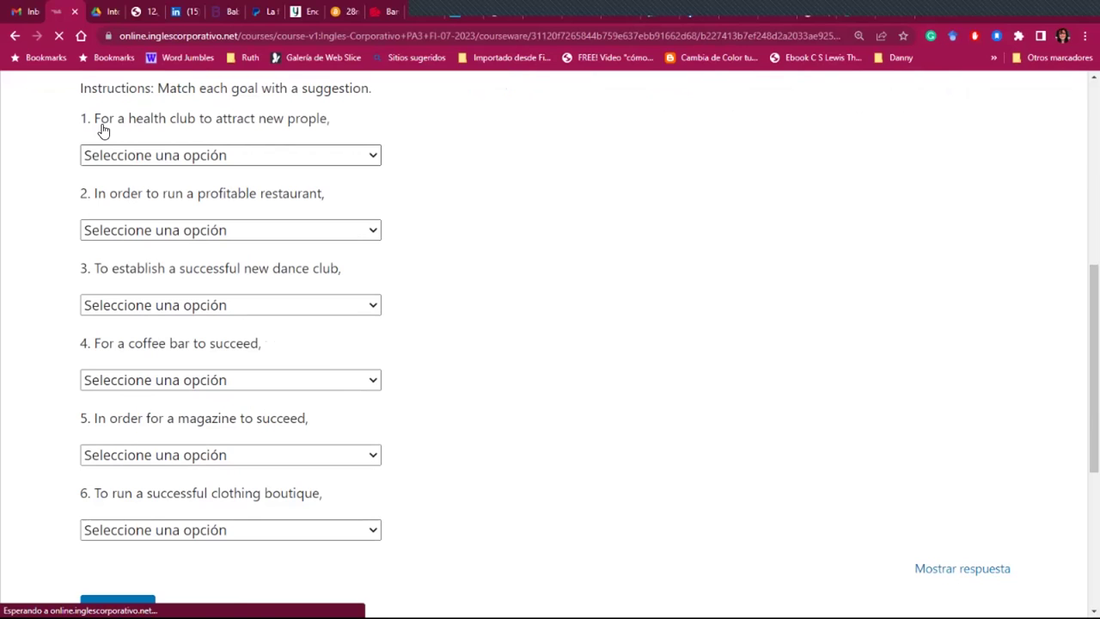
- Match the health club with "it has to offer the latest types of equipment" and the restaurant with "you need to hire a talented chef"
{"action": "left_click", "coordinate": [373, 156]}
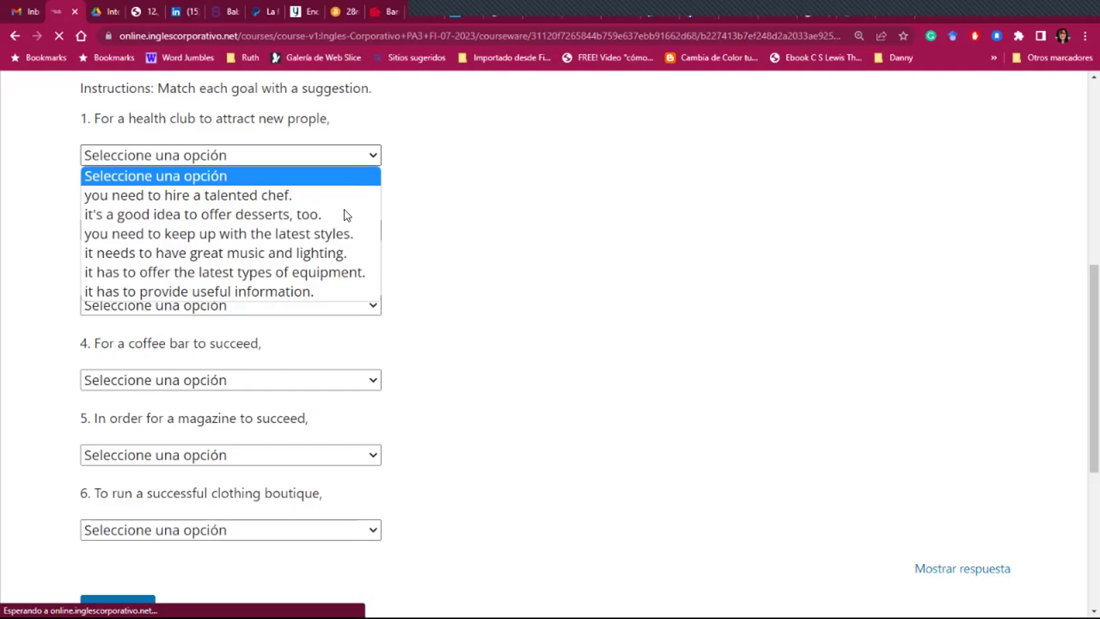
{"action": "left_click", "coordinate": [324, 277]}
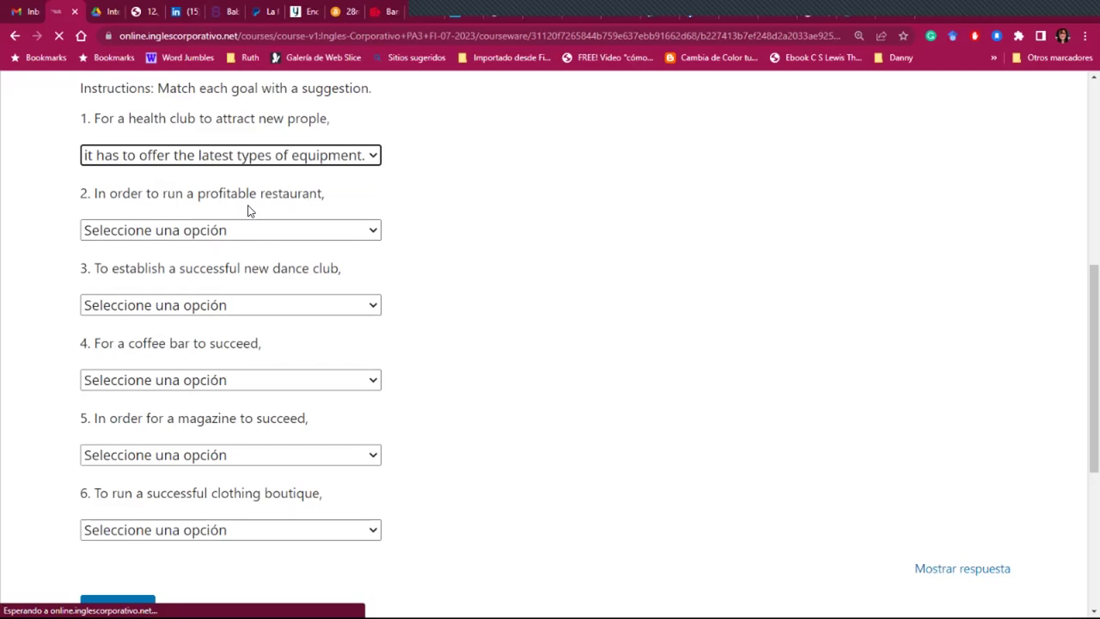
{"action": "left_click", "coordinate": [375, 234]}
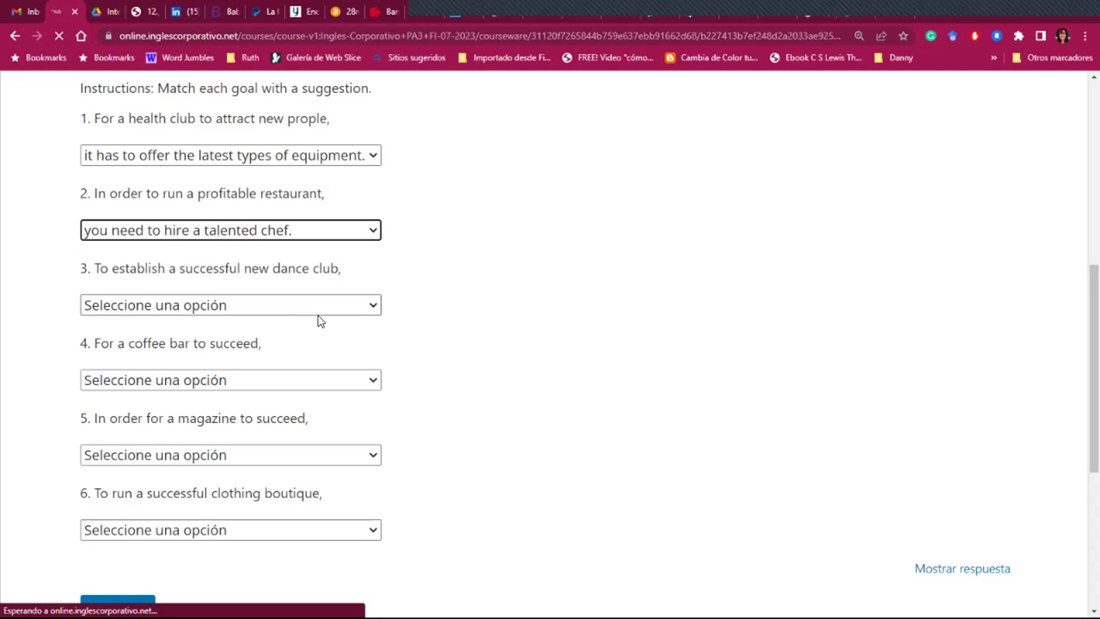
- Match goal 3, establishing a successful new dance club, with "it needs to have great music and lighting"
{"action": "scroll", "coordinate": [393, 319], "scroll_direction": "down", "scroll_amount": 1}
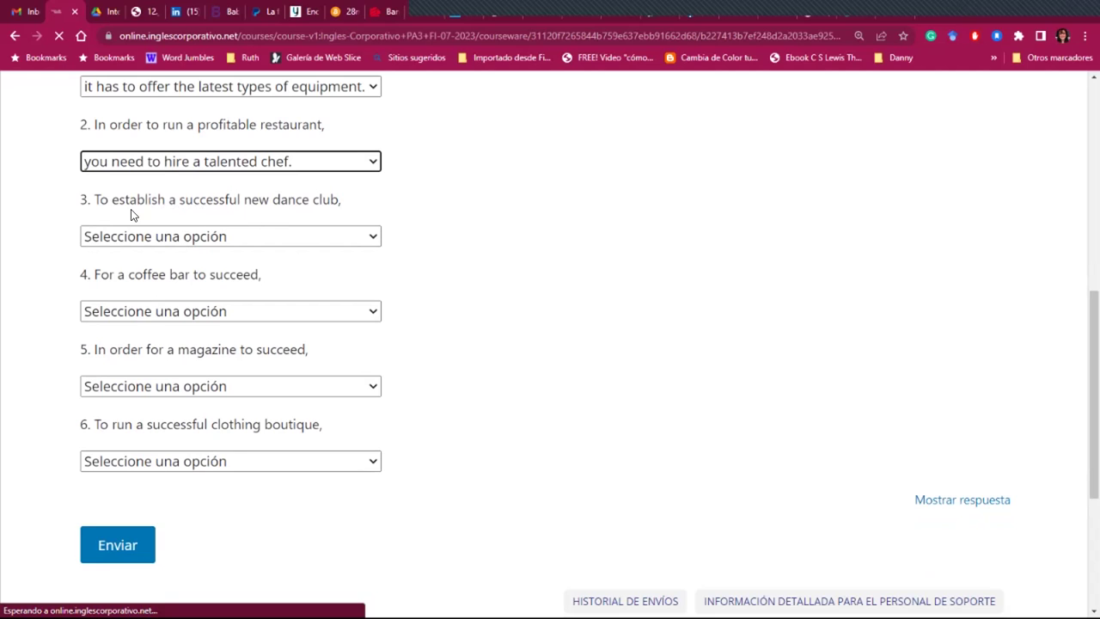
{"action": "left_click", "coordinate": [371, 239]}
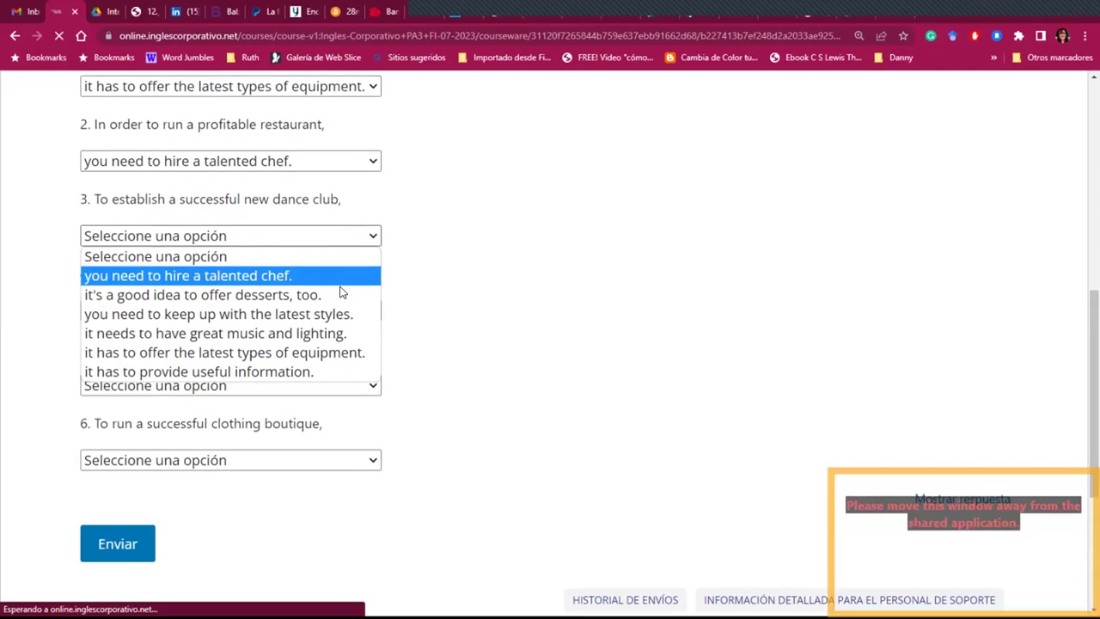
{"action": "left_click", "coordinate": [286, 336]}
{"action": "scroll", "coordinate": [417, 307], "scroll_direction": "down", "scroll_amount": 1}
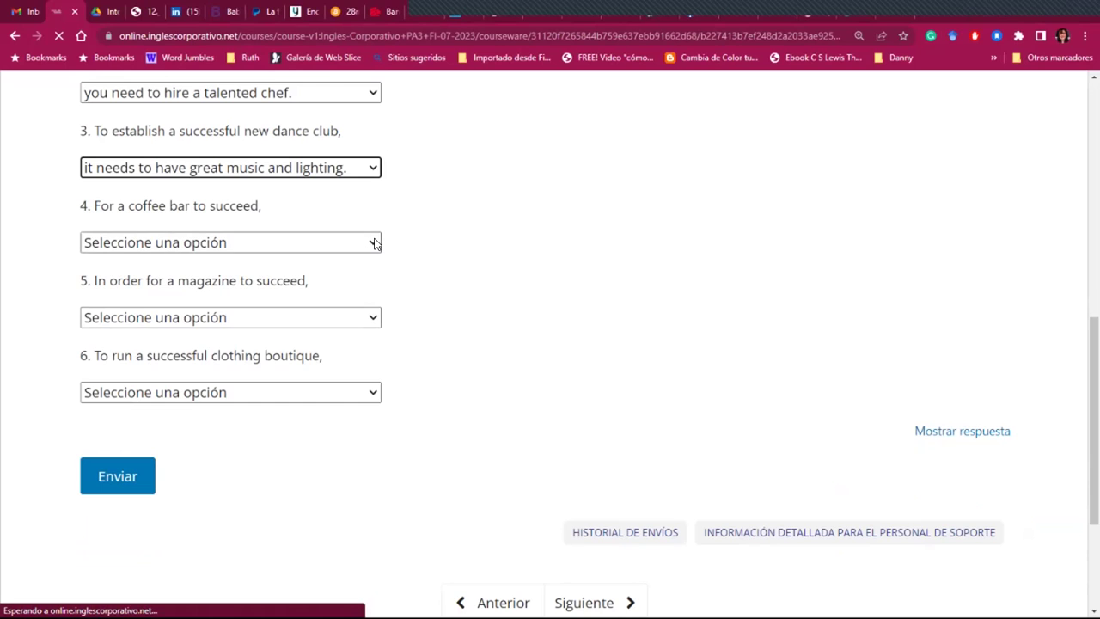
- Match the coffee bar with "it's a good idea to offer desserts, too" and the magazine with "it has to provide useful information"
{"action": "left_click", "coordinate": [375, 243]}
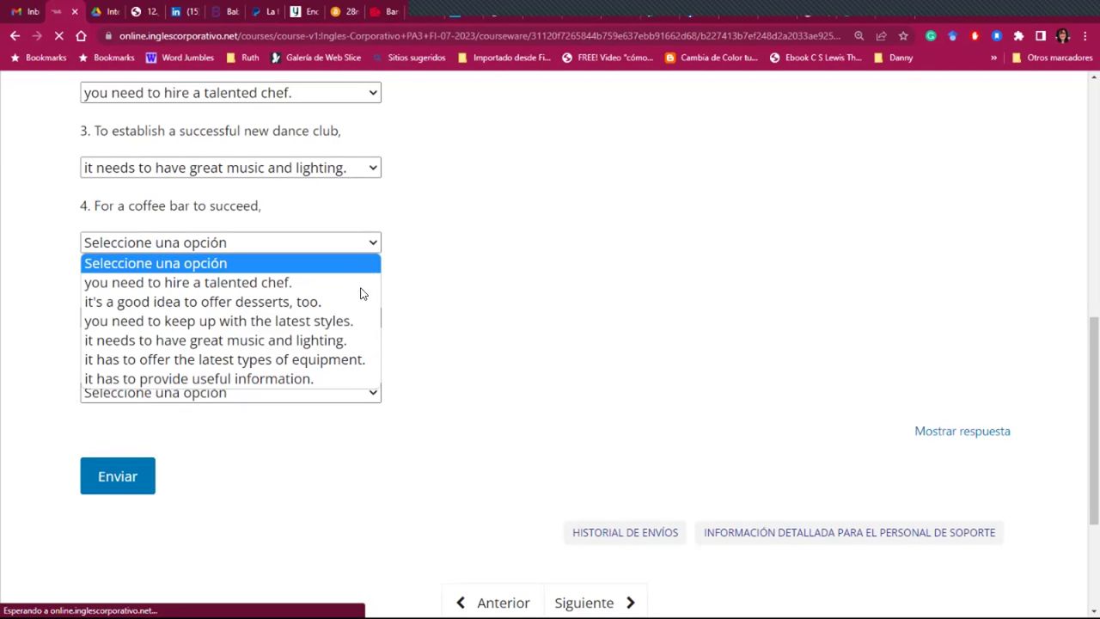
{"action": "left_click", "coordinate": [282, 305]}
{"action": "scroll", "coordinate": [421, 310], "scroll_direction": "down", "scroll_amount": 1}
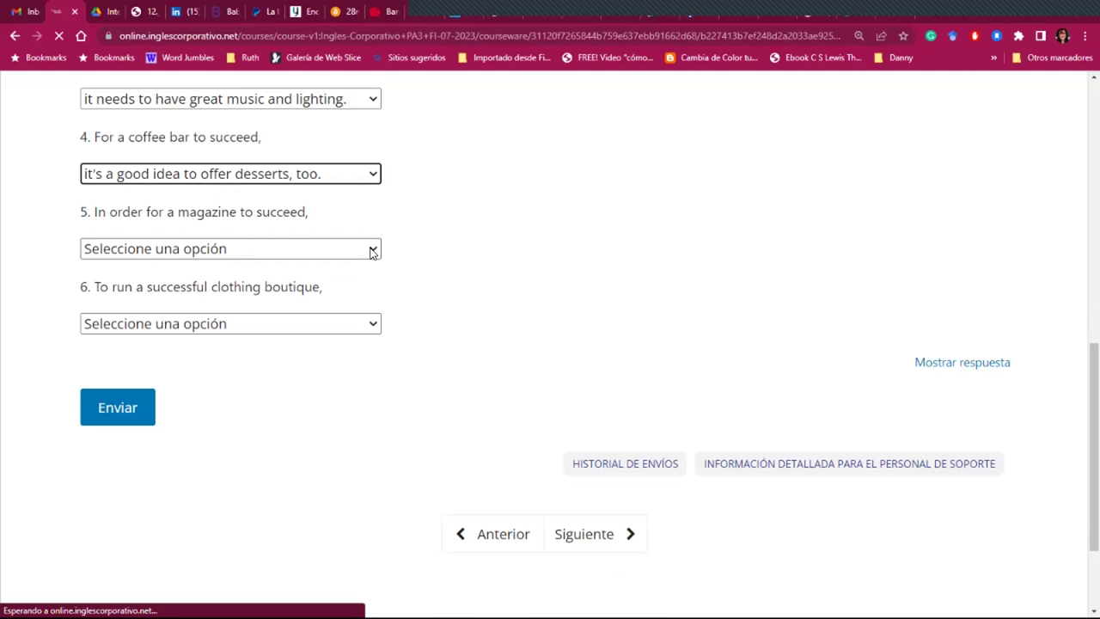
{"action": "left_click", "coordinate": [372, 250]}
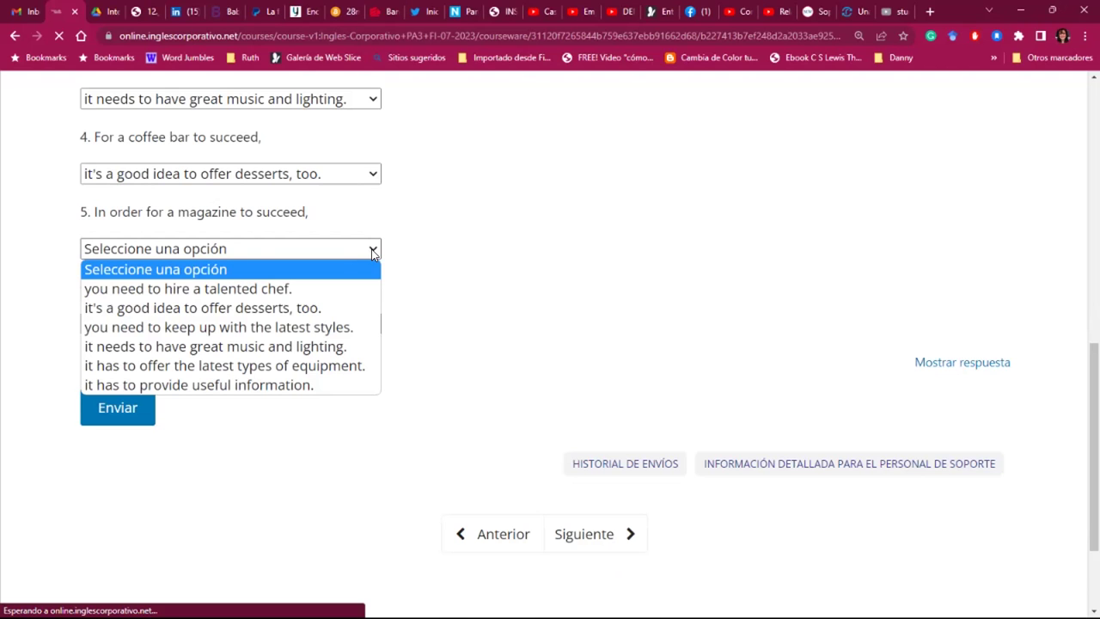
{"action": "left_click", "coordinate": [249, 389]}
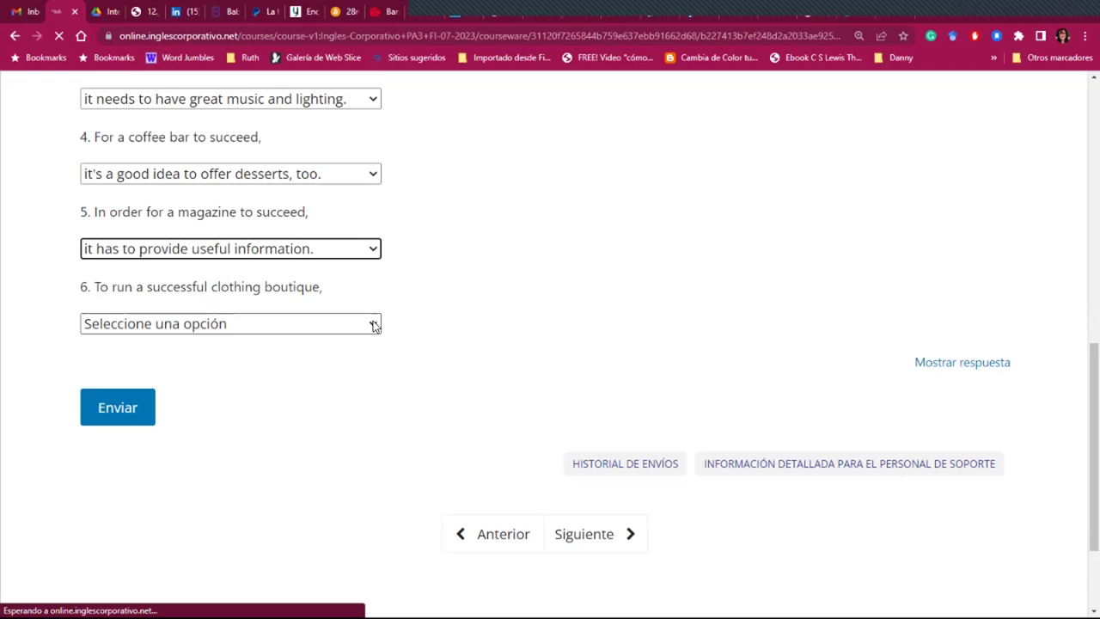
- Match the clothing boutique with "you need to keep up with the latest styles" and submit the knowledge check
{"action": "left_click", "coordinate": [373, 324]}
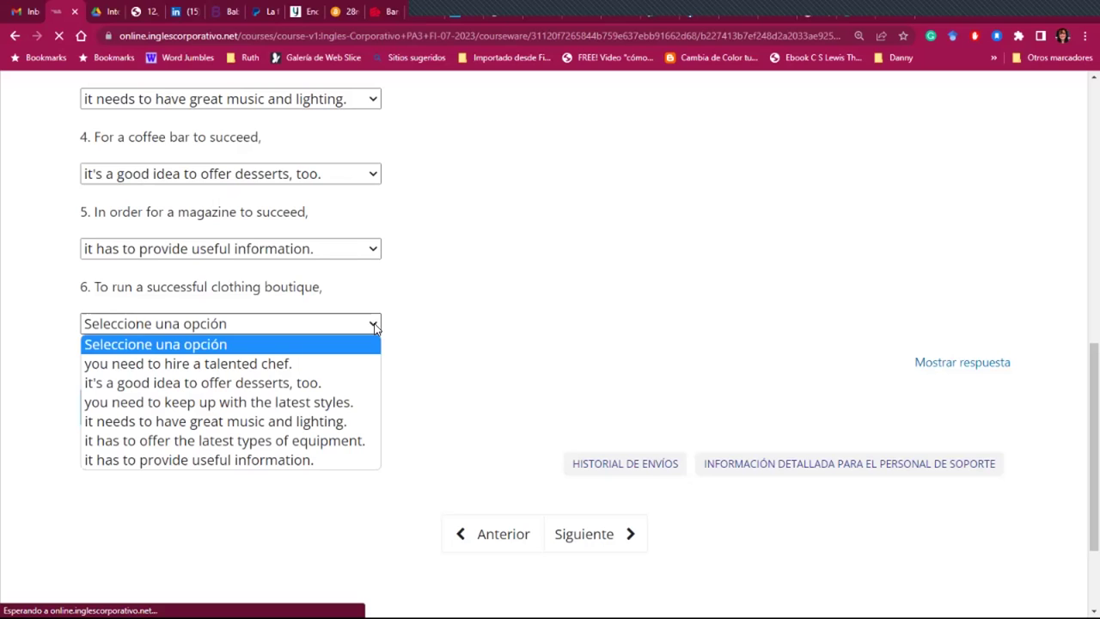
{"action": "left_click", "coordinate": [317, 402]}
{"action": "left_click", "coordinate": [137, 404]}
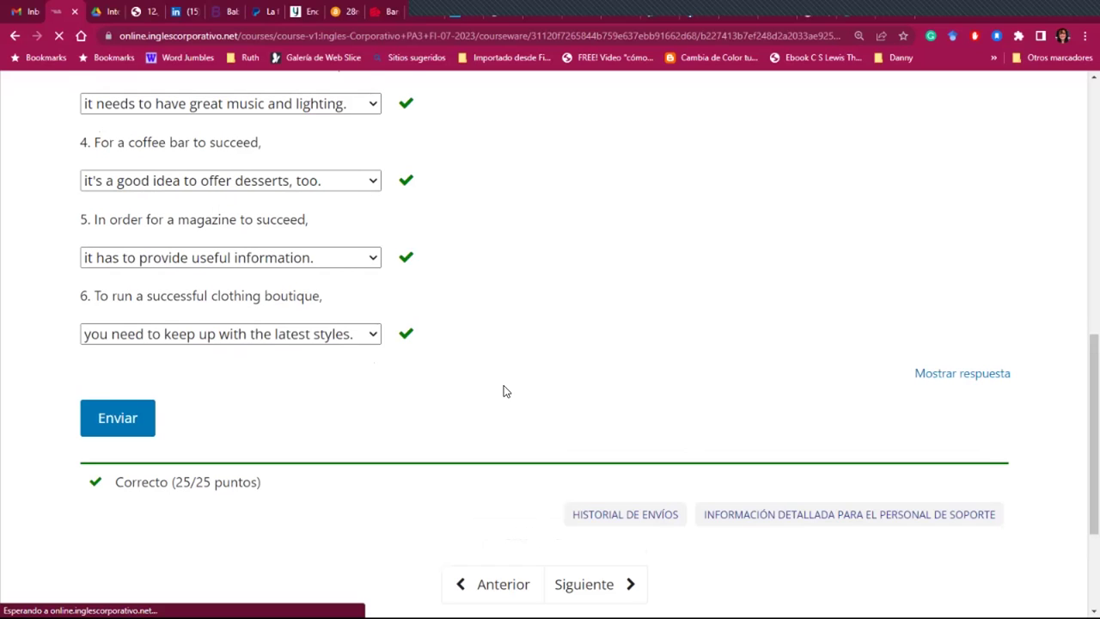
- Review the graded matching answers for all six business goals and the grading below them
{"action": "scroll", "coordinate": [506, 391], "scroll_direction": "up", "scroll_amount": 2}
{"action": "scroll", "coordinate": [506, 391], "scroll_direction": "down", "scroll_amount": 1}
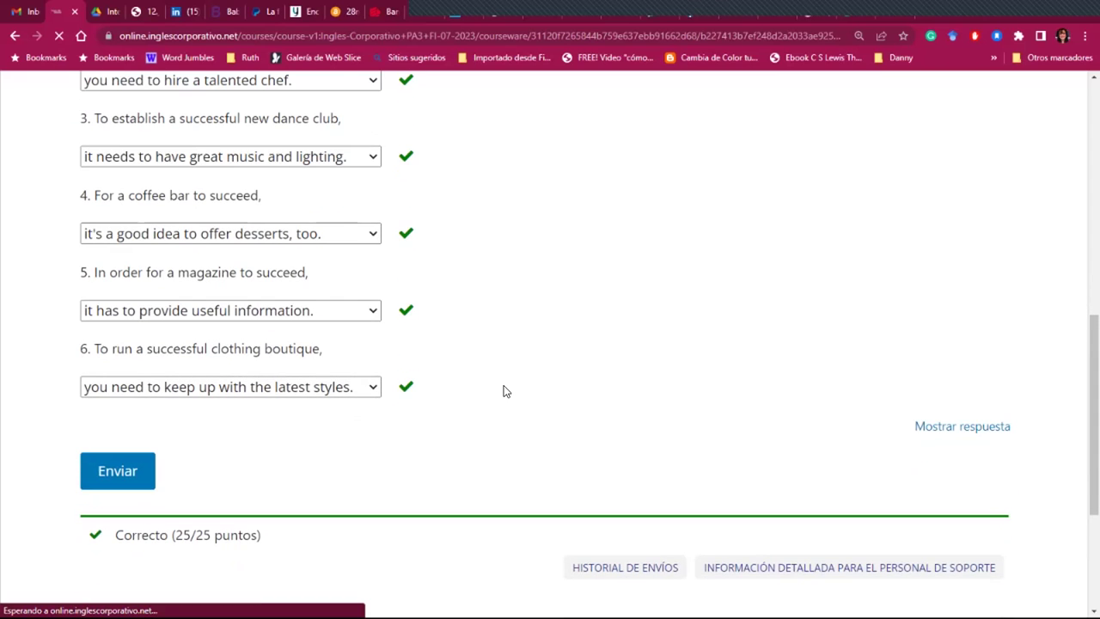
{"action": "scroll", "coordinate": [505, 391], "scroll_direction": "up", "scroll_amount": 3}
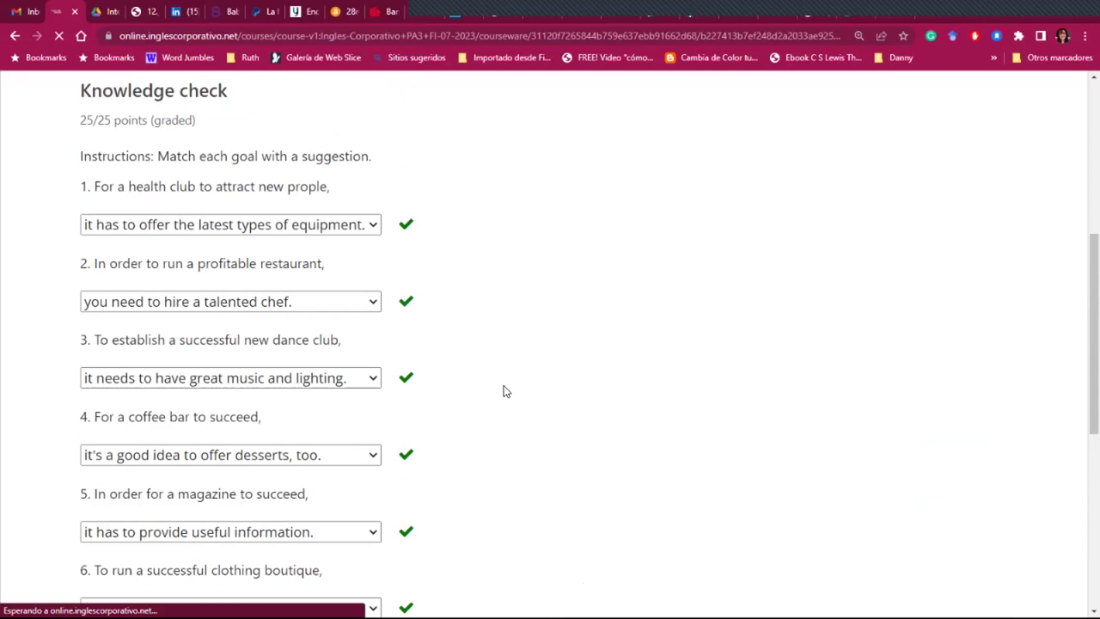
{"action": "scroll", "coordinate": [507, 392], "scroll_direction": "down", "scroll_amount": 1}
{"action": "scroll", "coordinate": [506, 391], "scroll_direction": "up", "scroll_amount": 1}
{"action": "scroll", "coordinate": [507, 391], "scroll_direction": "down", "scroll_amount": 3}
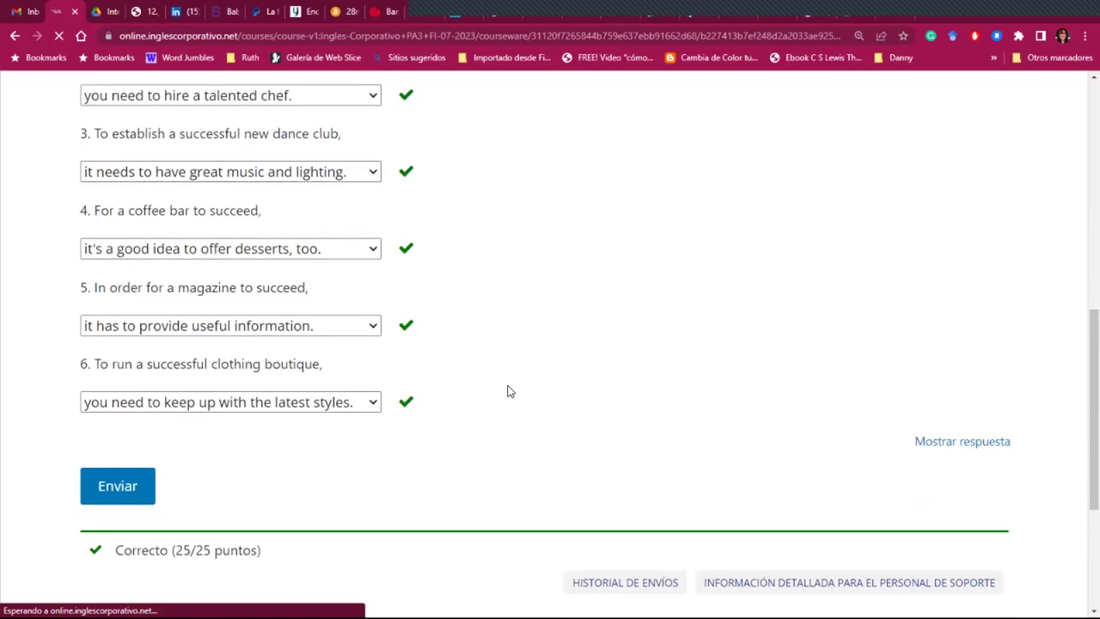
{"action": "scroll", "coordinate": [507, 392], "scroll_direction": "down", "scroll_amount": 2}
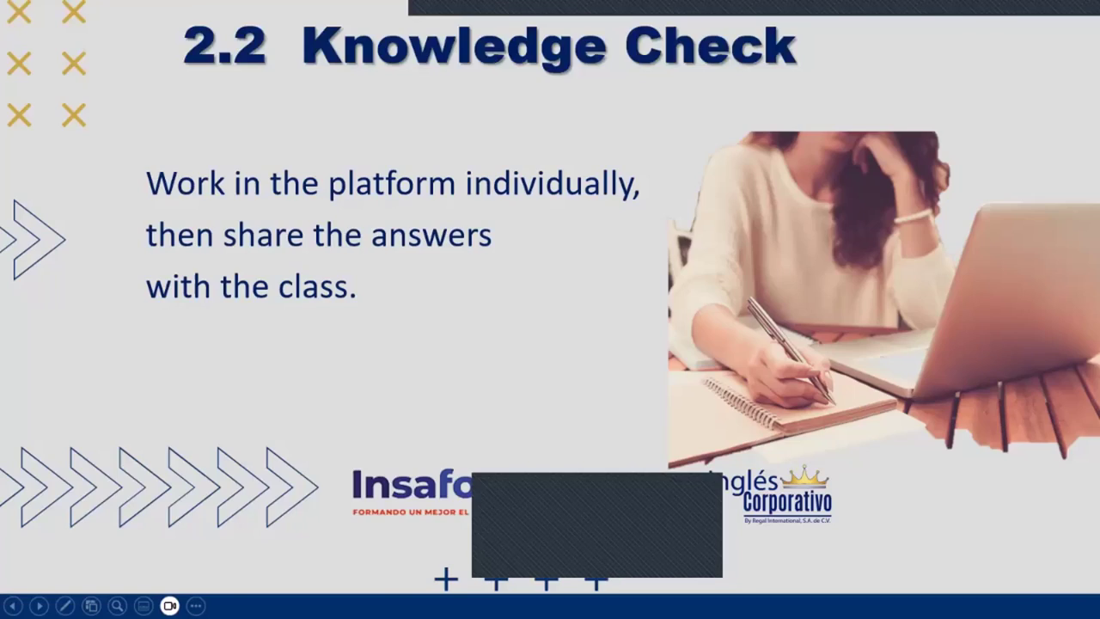
- Advance the lesson slideshow from 2.2 Knowledge Check to the 2.3 Lesson Objective slide
{"action": "key", "text": "Right"}
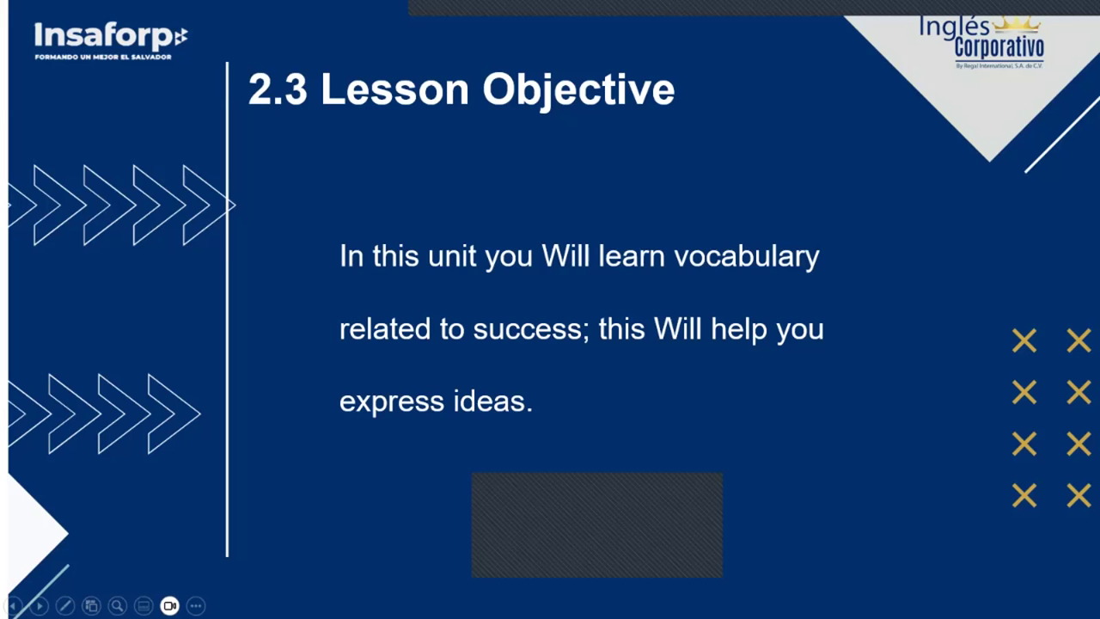